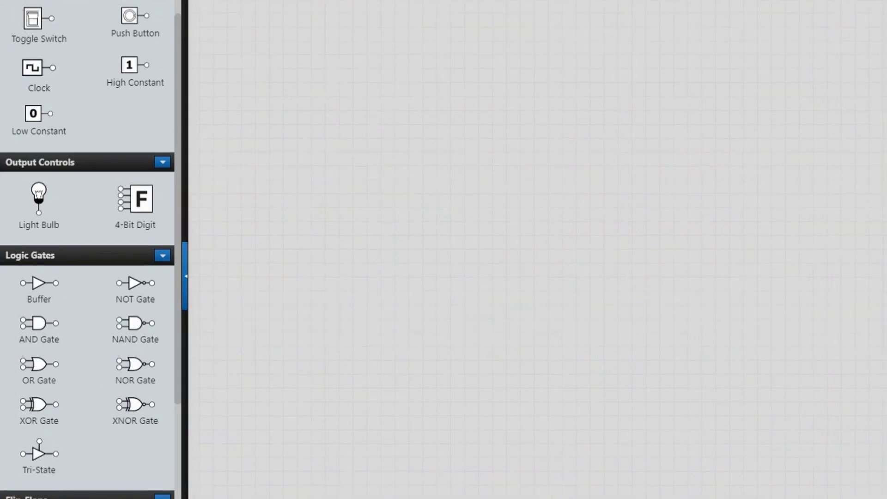
Step: Place three JK flip-flops in a horizontal row across the empty canvas, leaving gaps between them
scroll(87, 250, down, 3)
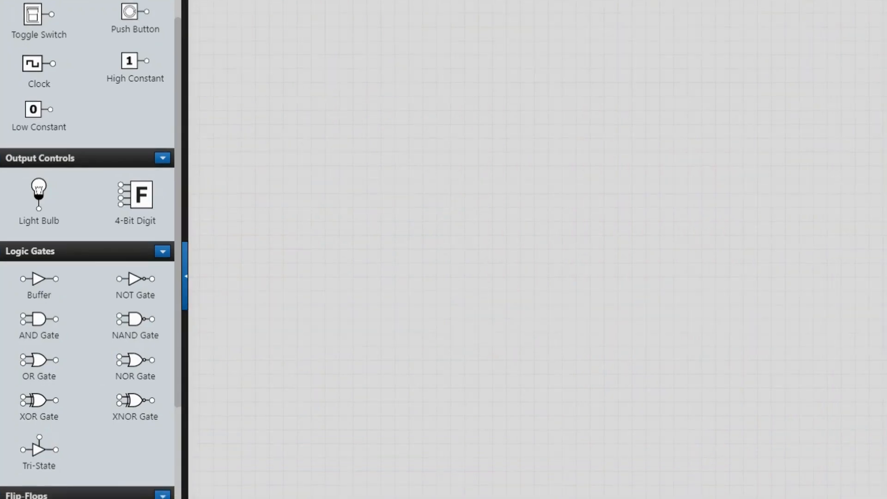
drag(39, 458, 393, 229)
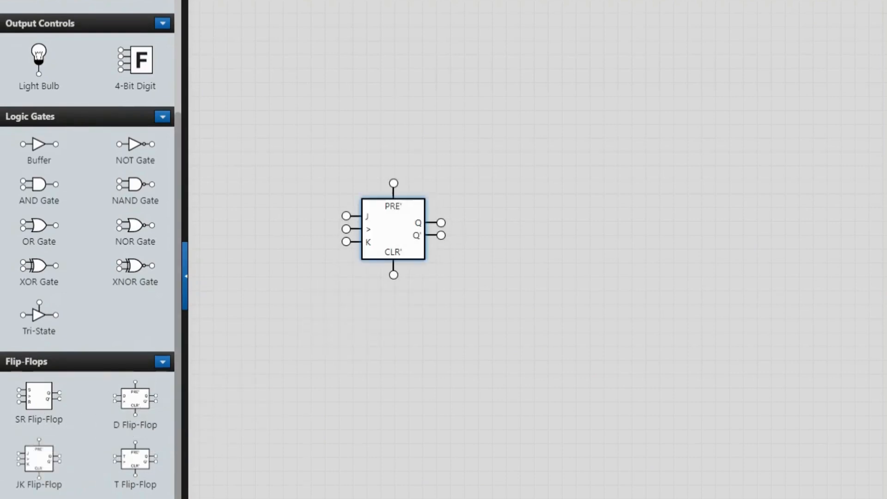
drag(39, 458, 579, 229)
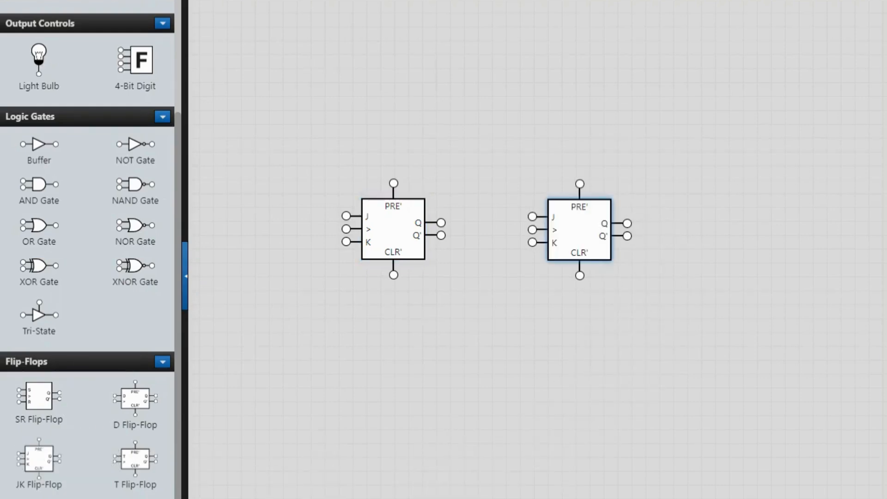
drag(39, 458, 789, 231)
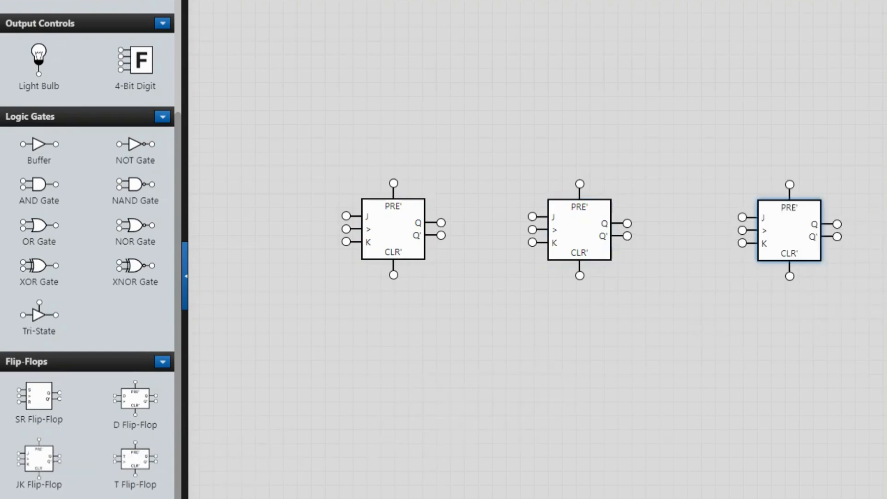
Step: Place a NOT gate in front of the clock input of each of the three JK flip-flops
drag(135, 144, 290, 229)
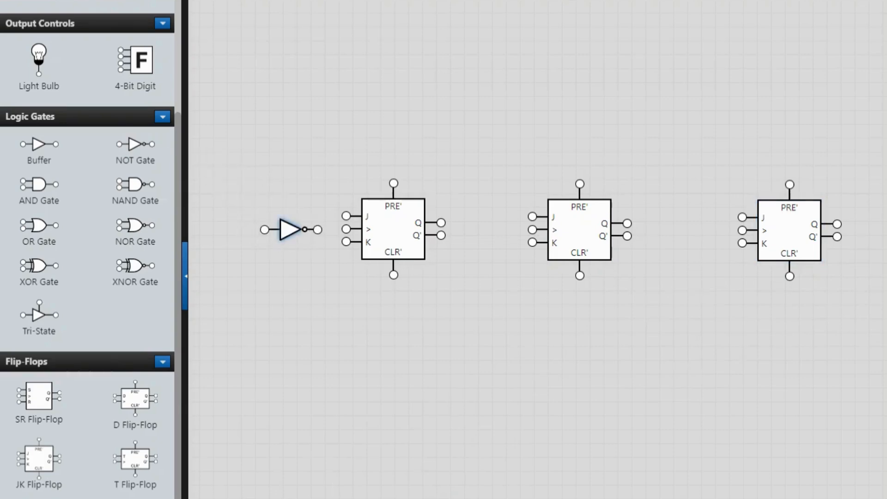
drag(135, 144, 485, 231)
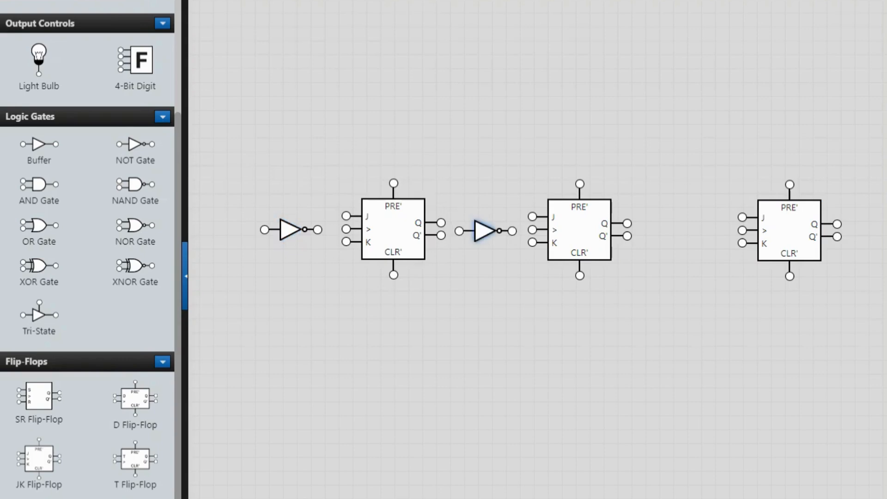
drag(135, 143, 690, 230)
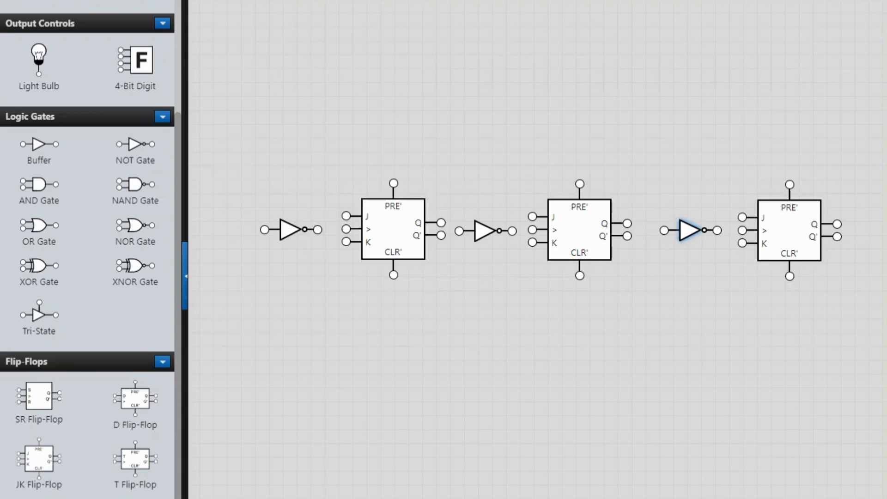
Step: Add a 4-Bit Digit display below the flip-flop row and three light bulbs above it, one near each flip-flop
drag(135, 60, 703, 405)
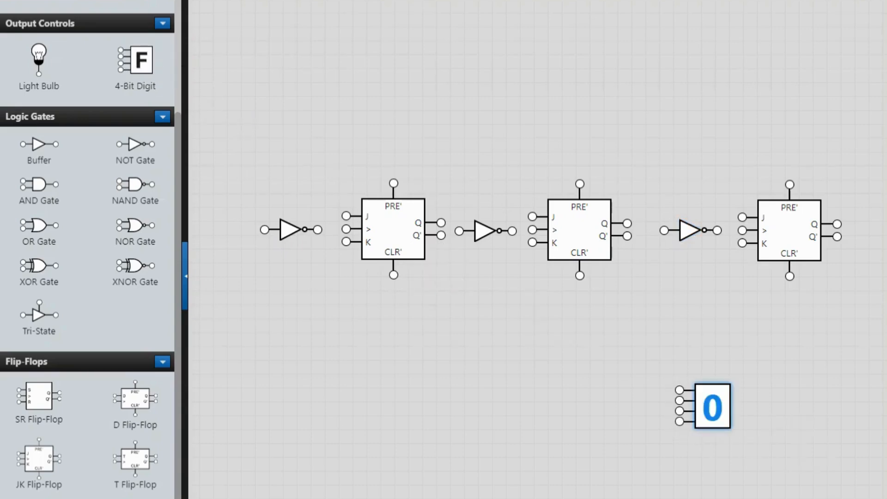
drag(39, 60, 443, 64)
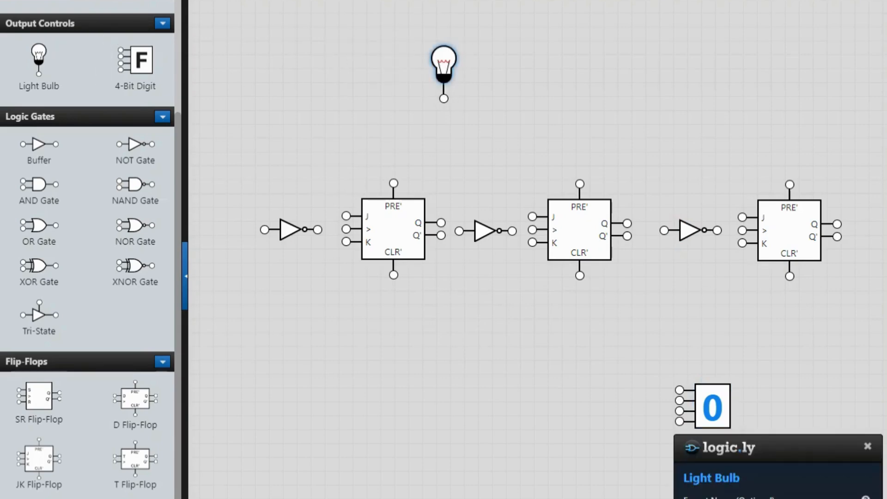
drag(38, 60, 639, 65)
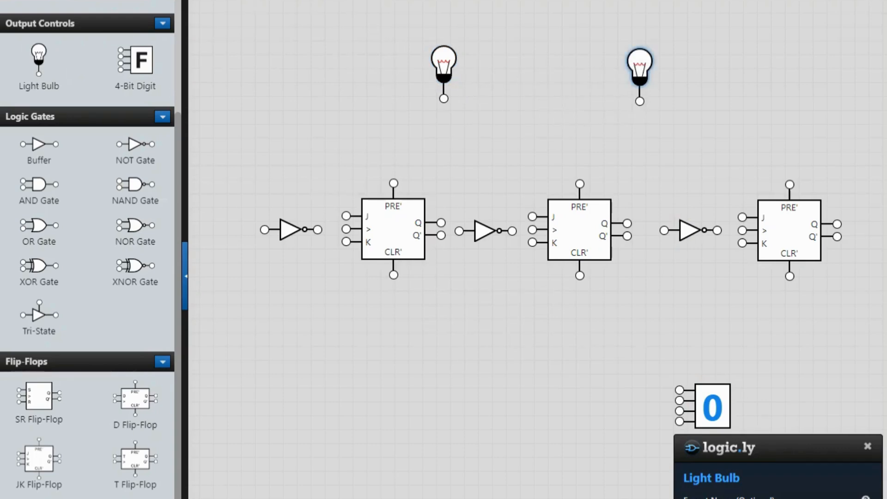
drag(39, 60, 834, 69)
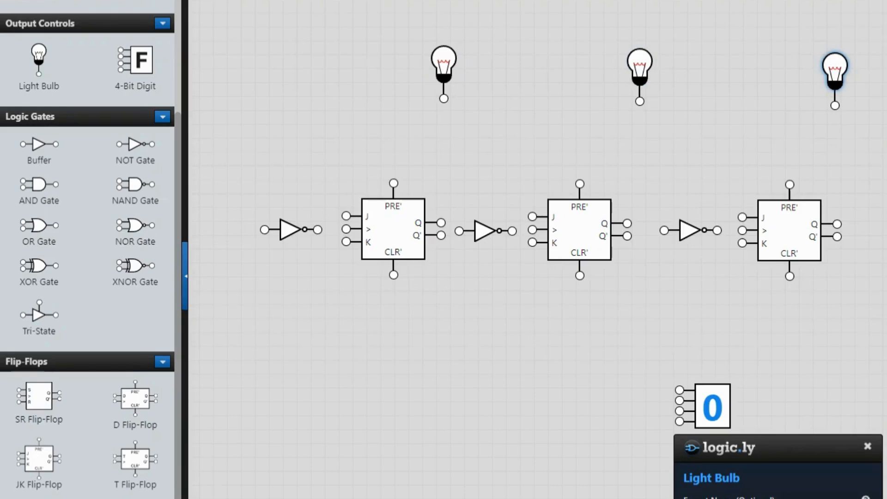
click(867, 447)
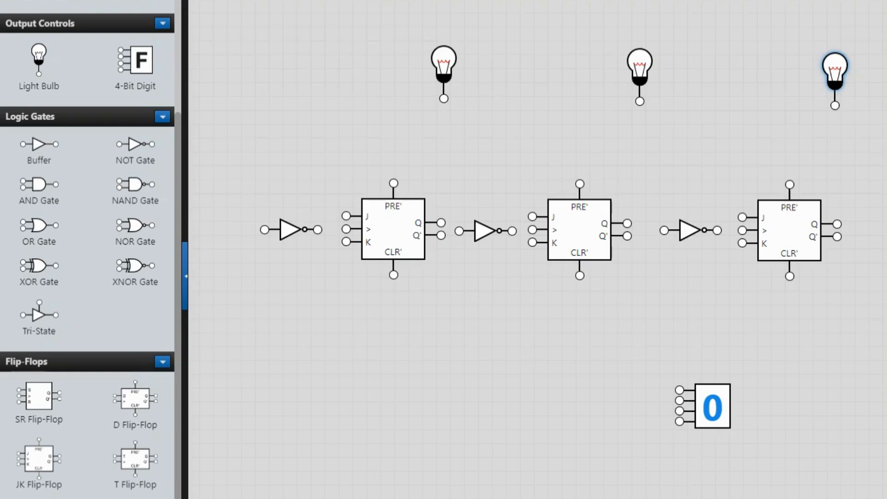
Step: Place four toggle switches in a column before the first flip-flop, two above and two below the first NOT gate
scroll(88, 249, up, 5)
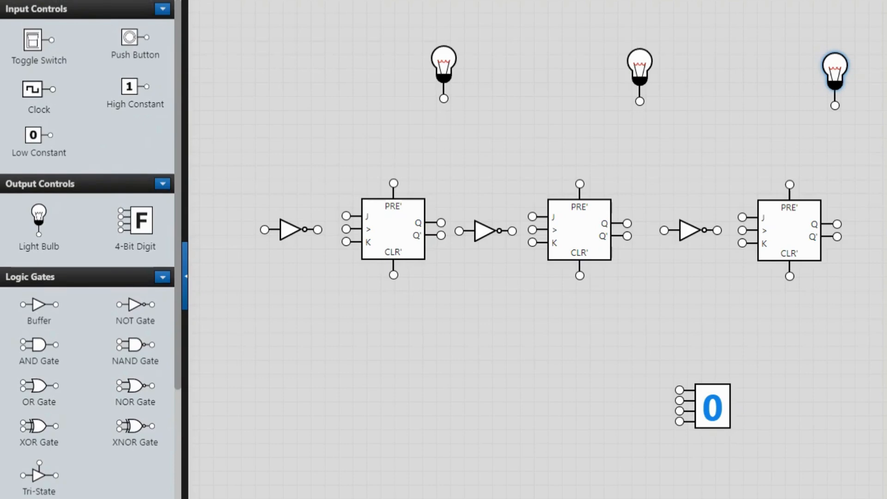
drag(32, 40, 291, 50)
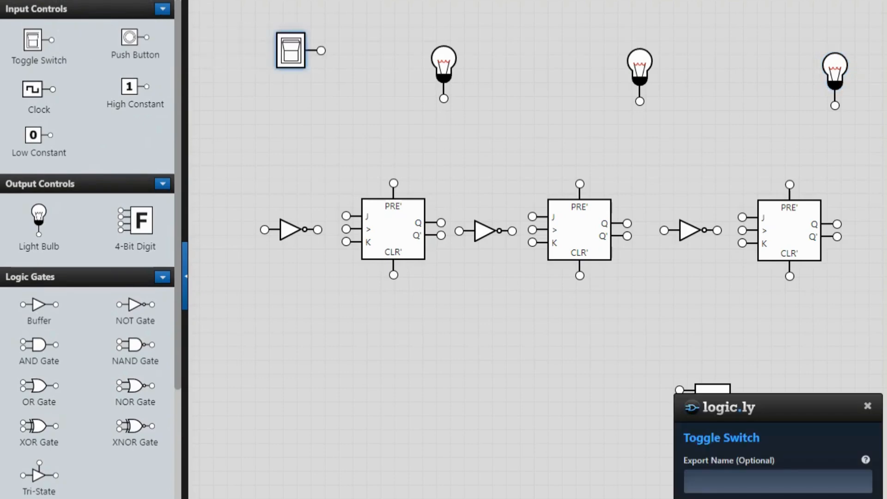
drag(32, 40, 294, 148)
drag(32, 40, 296, 327)
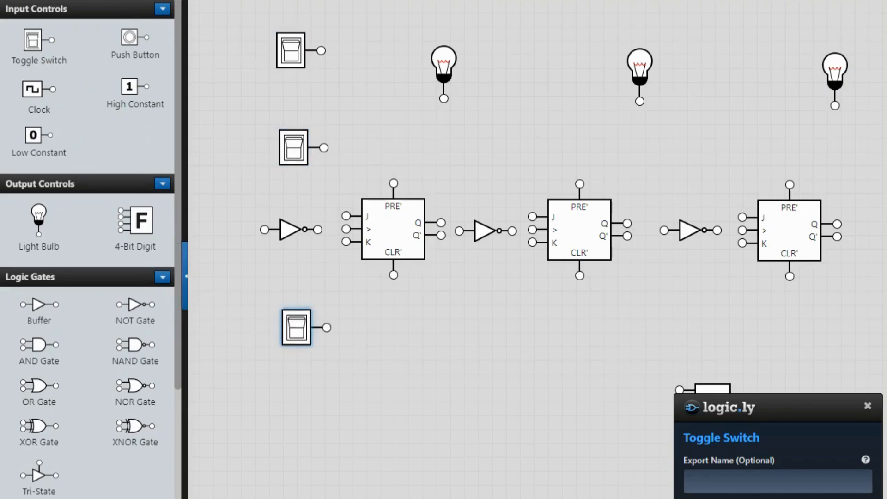
drag(32, 40, 293, 426)
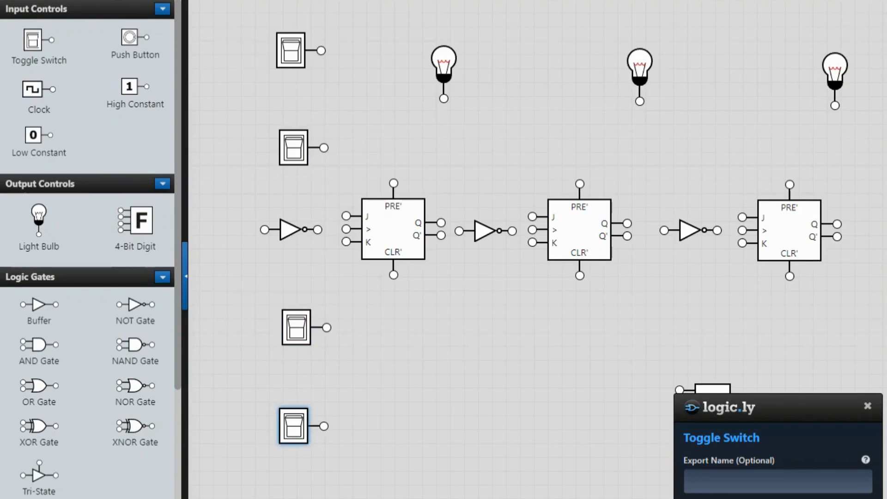
click(867, 405)
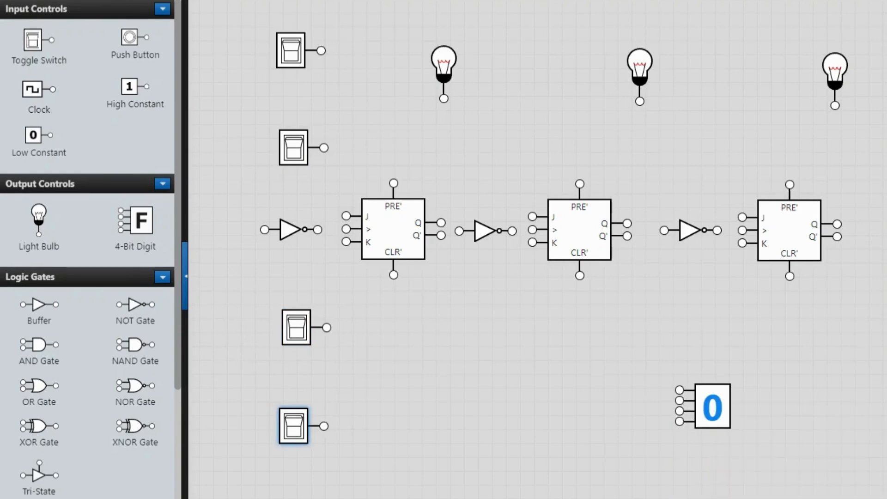
Step: Label the uppermost toggle switch "Preset" and the second toggle switch "J"
scroll(88, 250, down, 3)
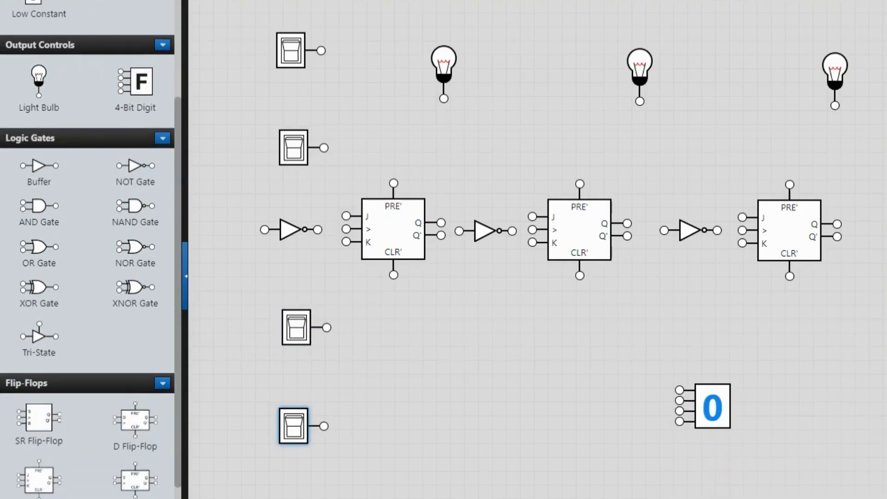
scroll(87, 249, down, 2)
drag(39, 472, 254, 51)
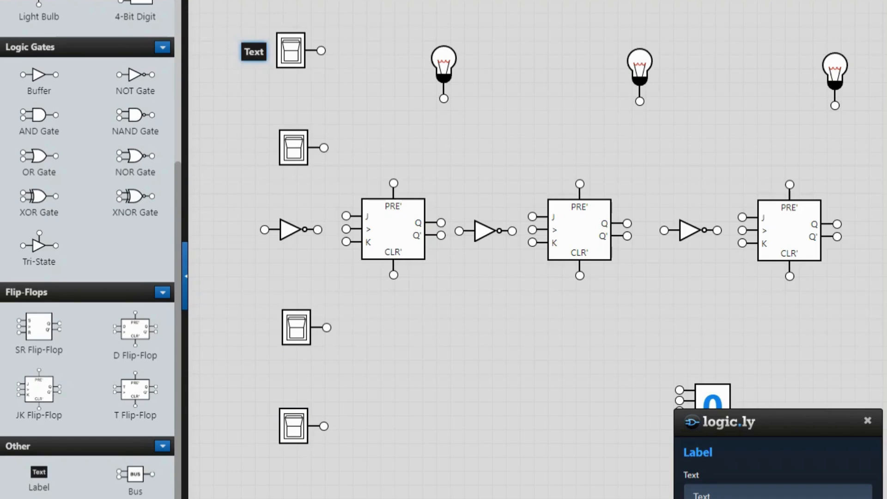
double_click(702, 496)
text(Preset)
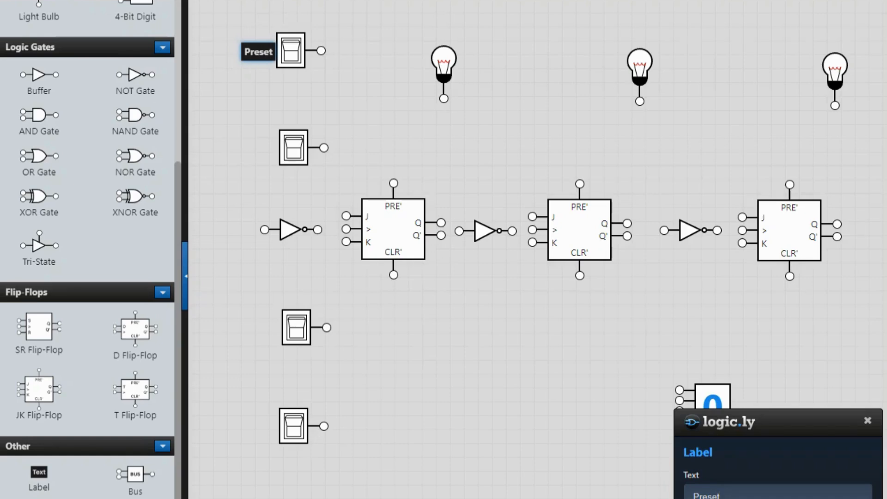
drag(39, 472, 256, 149)
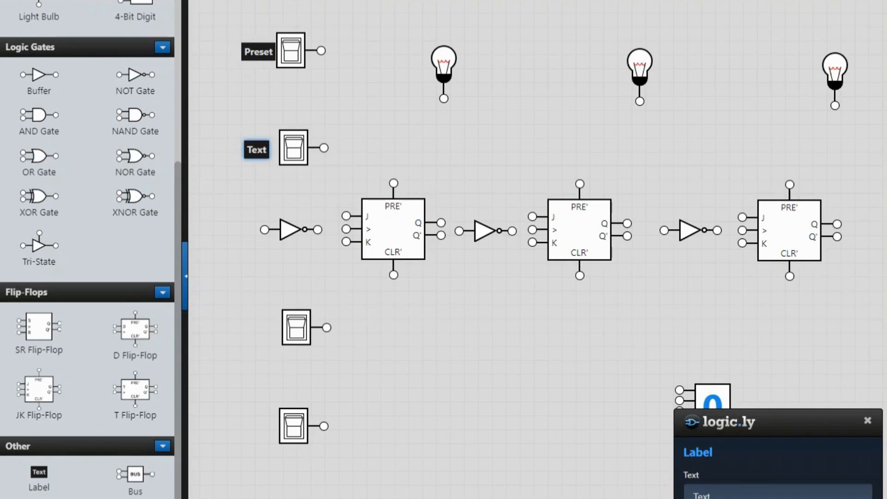
double_click(701, 496)
text(J)
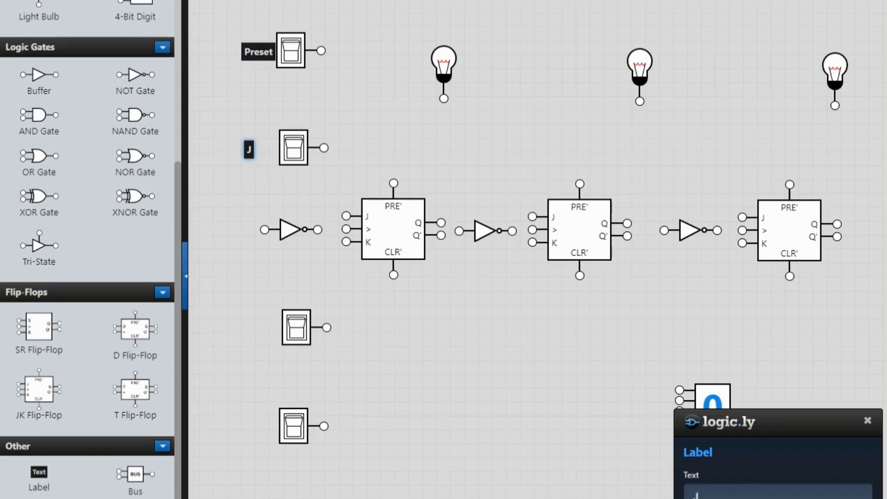
Step: Add a text label reading "Clock" beside the input of the first NOT gate
drag(38, 471, 237, 229)
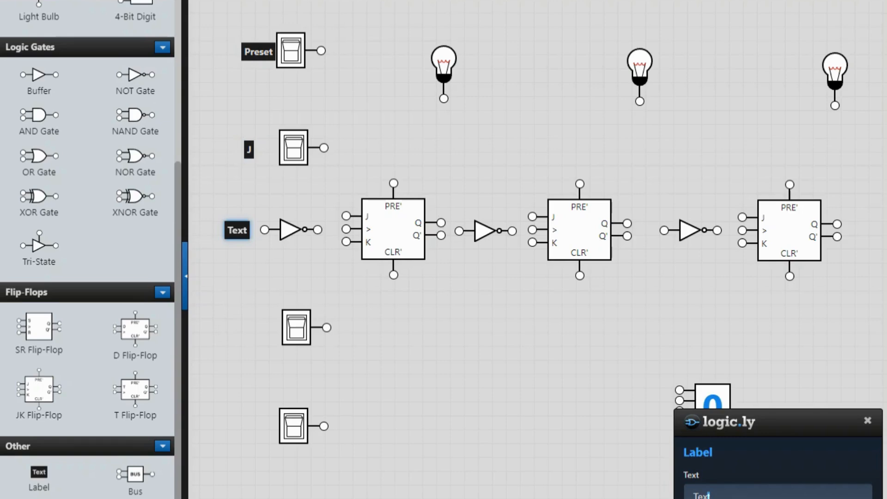
double_click(701, 495)
text(CL)
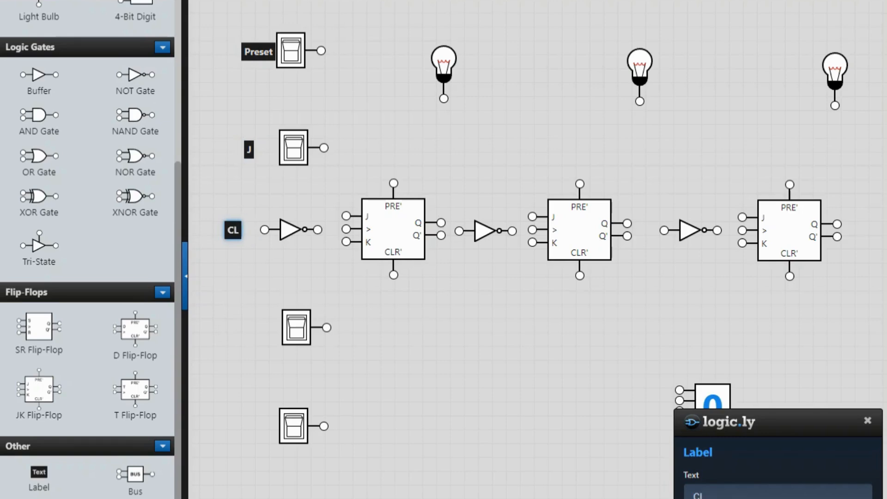
key(BackSpace)
text(lock)
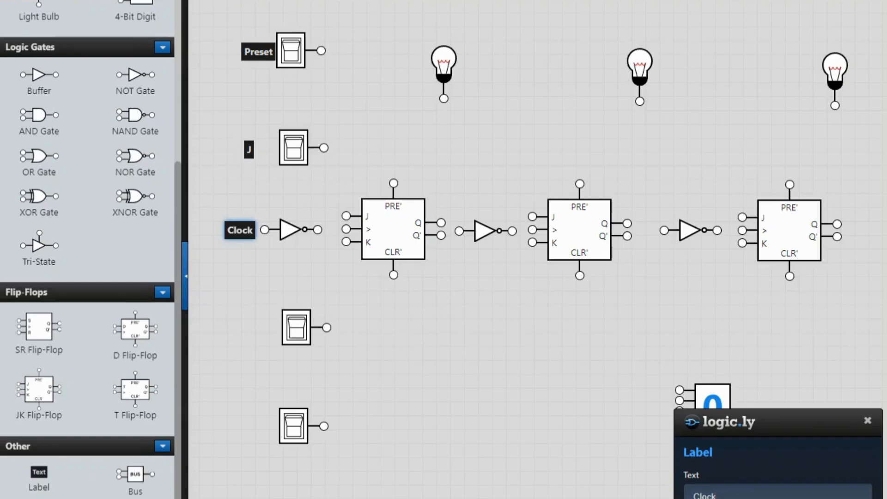
Step: Label the third toggle switch "K" and the lowest toggle switch "Clear"
drag(39, 472, 251, 330)
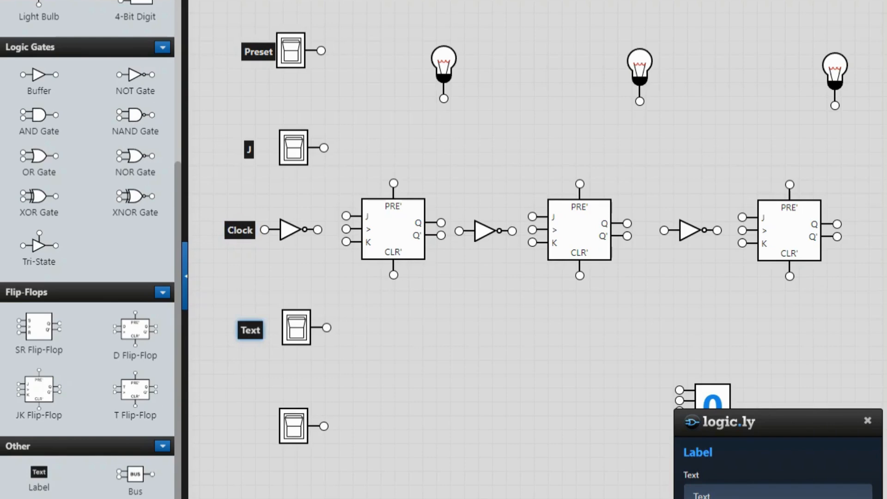
double_click(706, 495)
text(K)
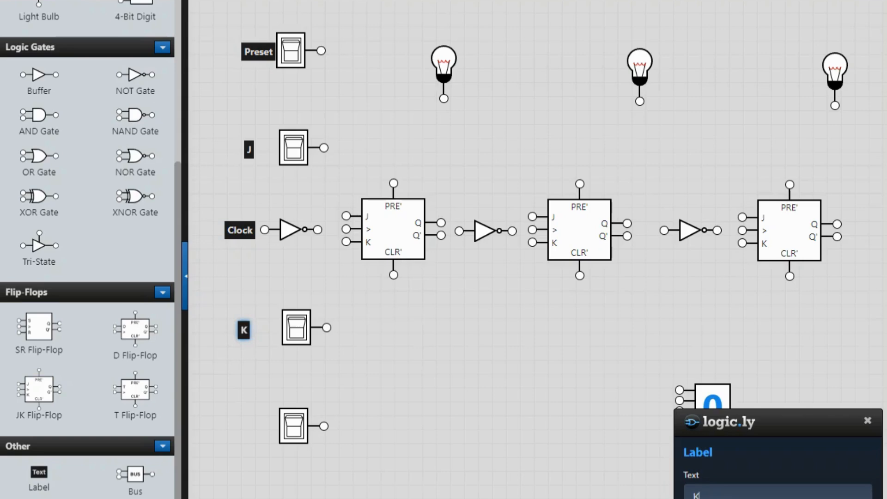
drag(38, 471, 245, 427)
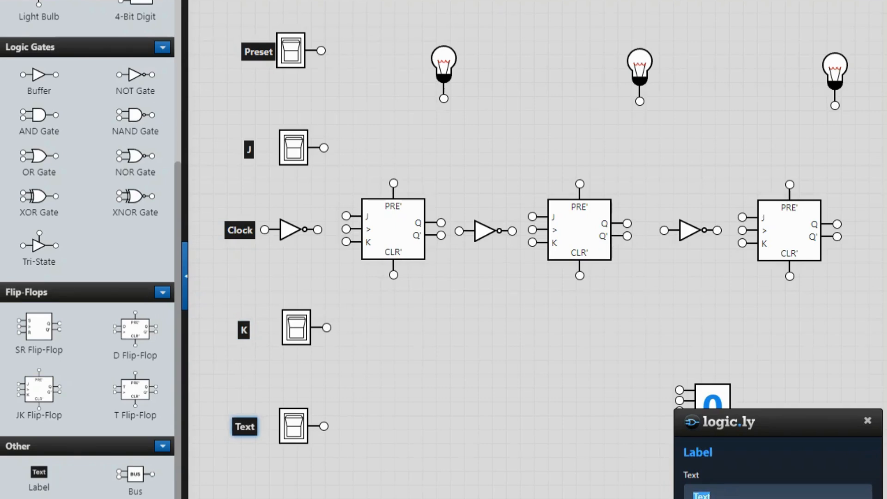
text(Clear)
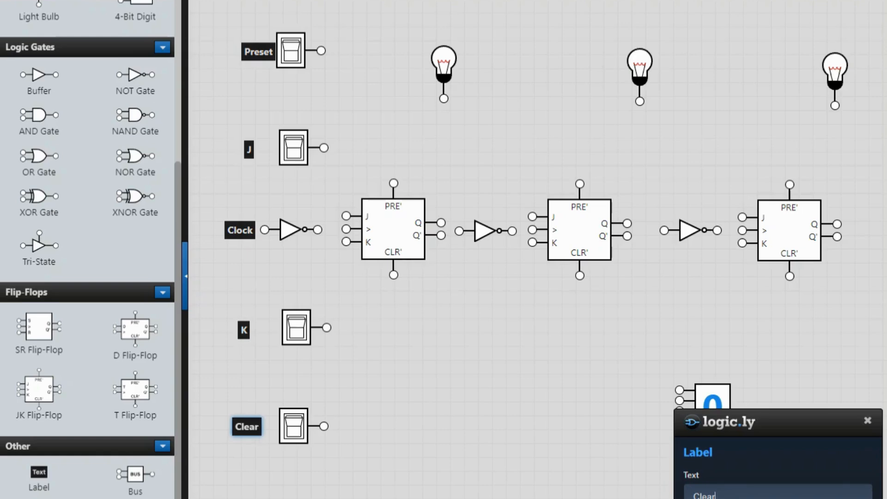
Step: Label the first flip-flop's light bulb "LSB" and the last flip-flop's light bulb "MSB"
drag(38, 472, 491, 31)
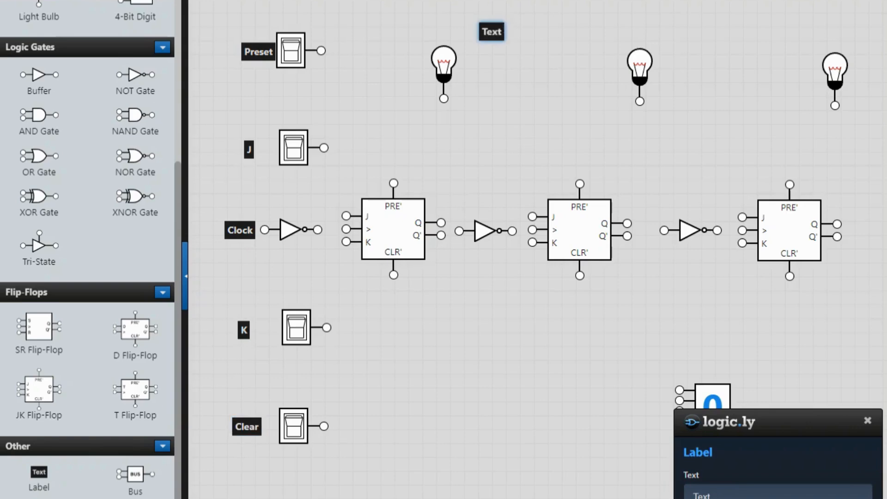
double_click(701, 496)
text(LSB)
drag(39, 472, 866, 33)
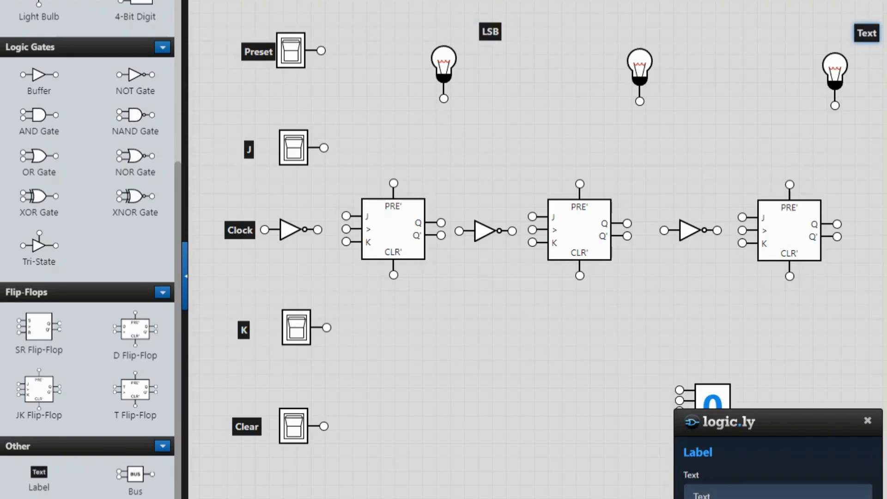
double_click(701, 495)
text(MSB)
click(867, 420)
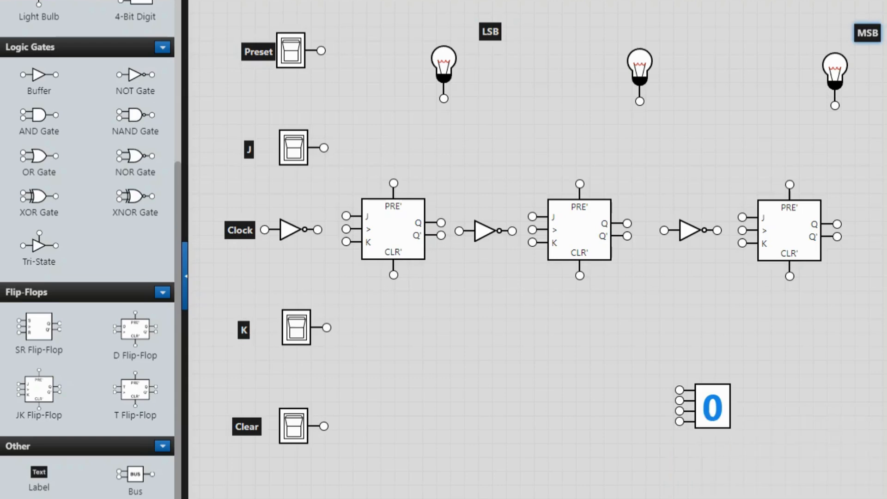
Step: Wire the Preset switch's output to the PRE' input of all three JK flip-flops
drag(321, 50, 393, 183)
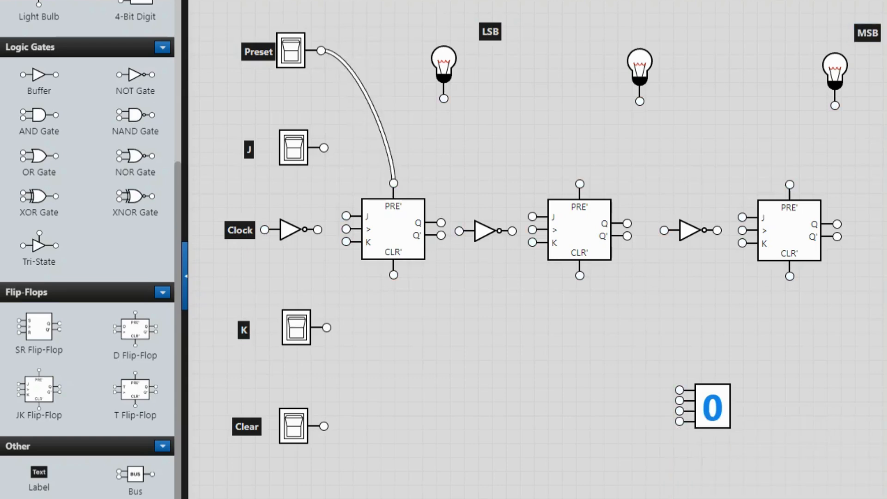
drag(321, 50, 579, 184)
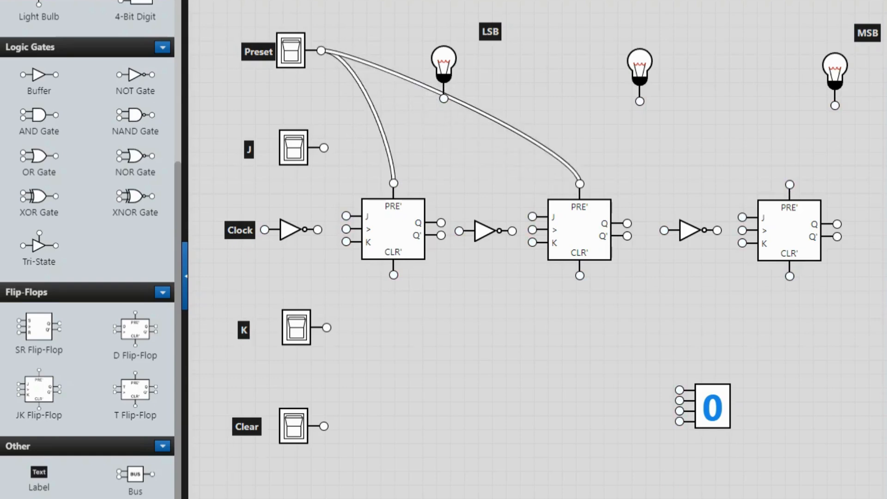
drag(321, 50, 790, 184)
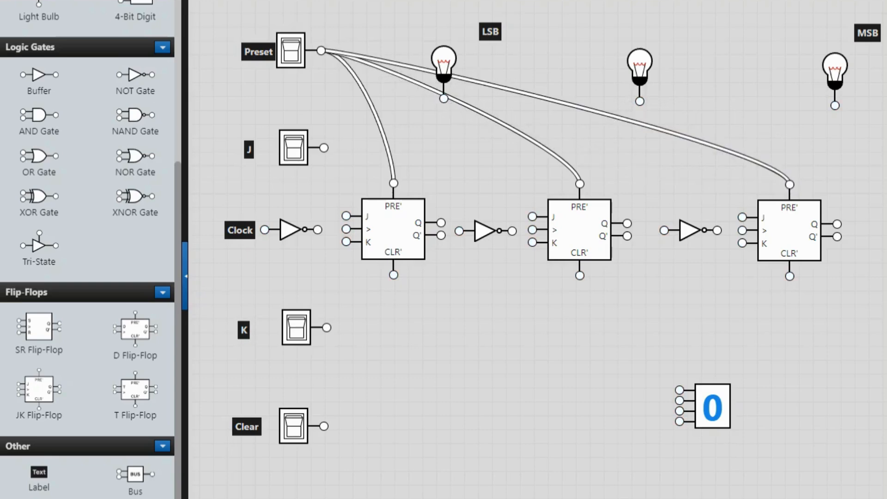
Step: Reroute the three Preset wires so each runs across and drops straight down into its flip-flop's PRE' input
drag(732, 150, 789, 67)
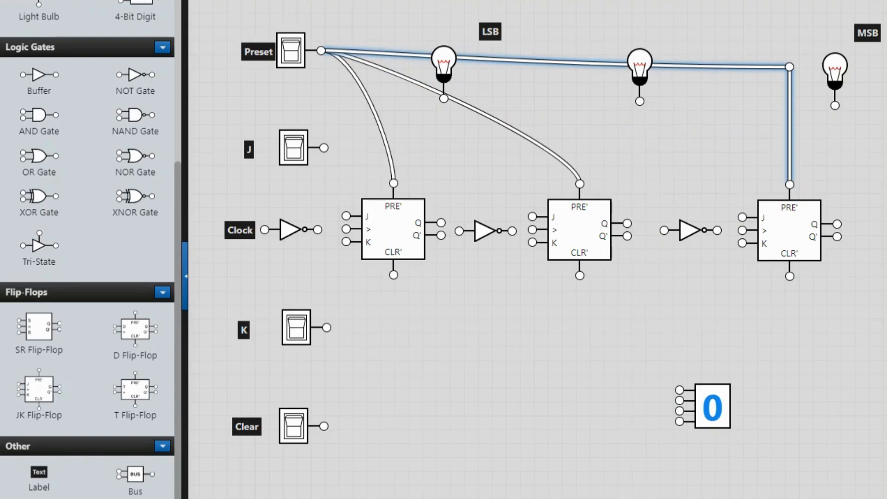
drag(508, 131, 580, 63)
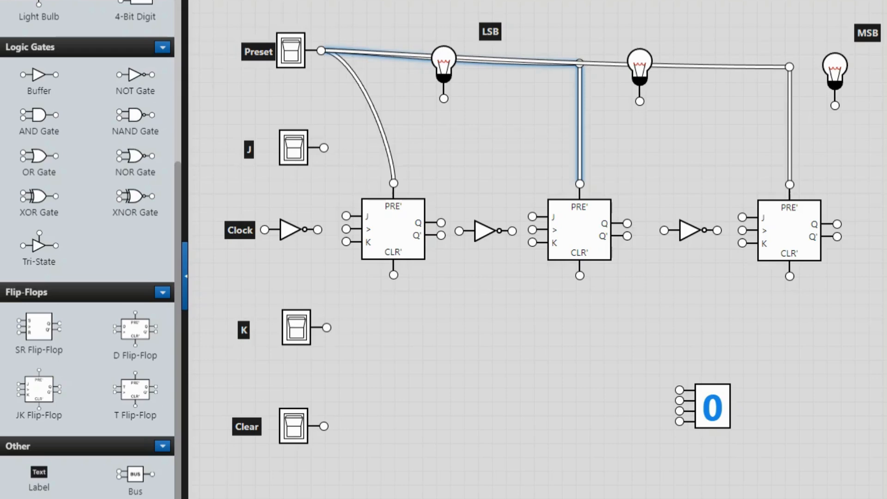
drag(372, 104, 393, 50)
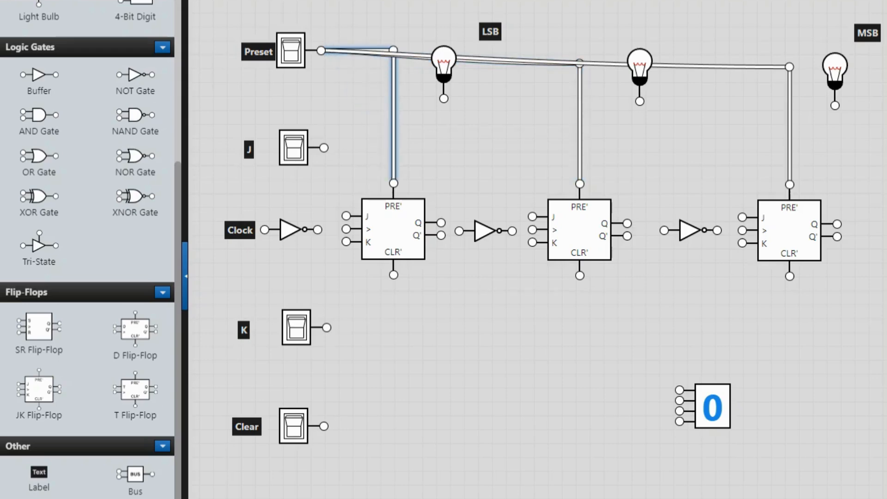
Step: Wire the J switch's output to the J input of all three JK flip-flops
drag(324, 147, 346, 216)
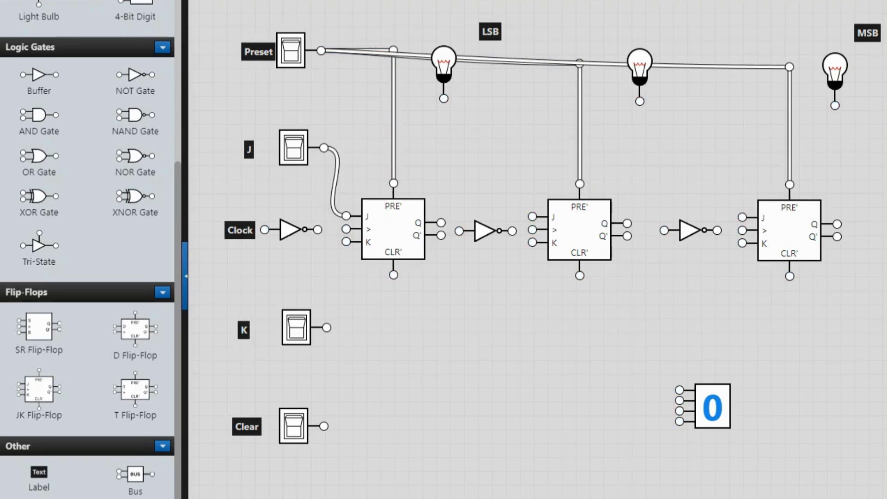
drag(324, 148, 532, 216)
drag(321, 142, 722, 201)
drag(324, 148, 742, 217)
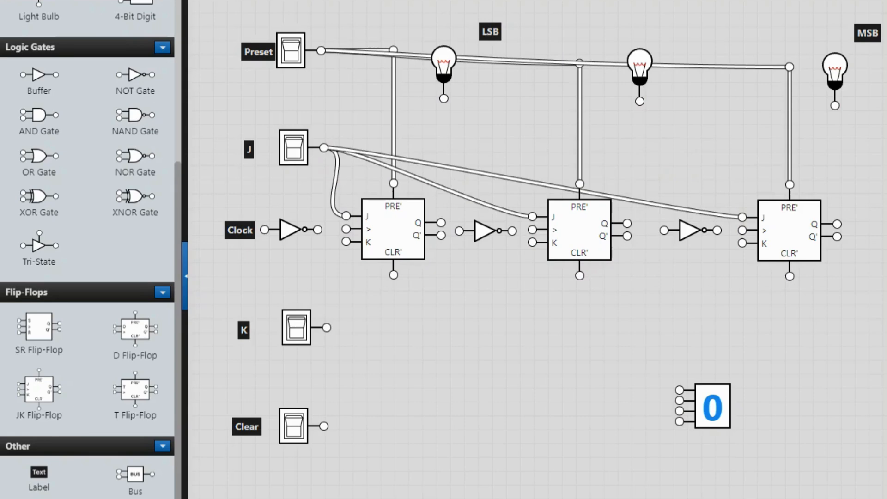
Step: Reroute the three J wires so each drops vertically into its flip-flop's J input
drag(659, 204, 741, 157)
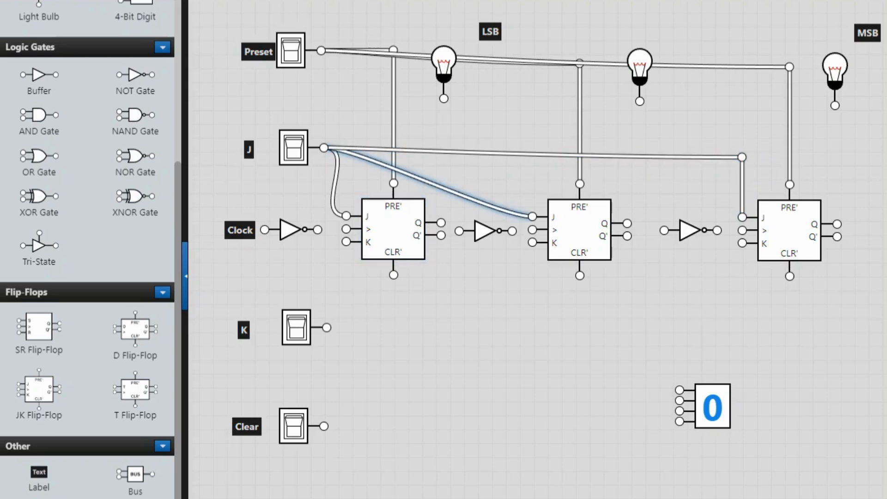
drag(480, 202, 532, 156)
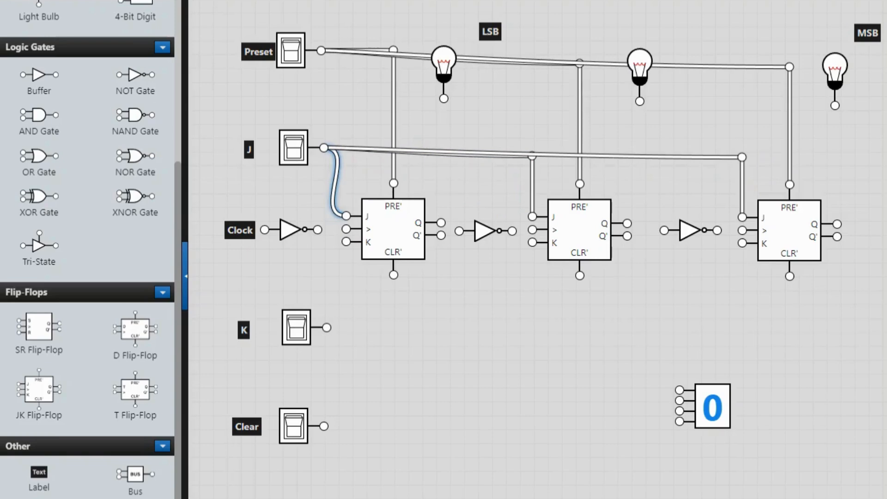
drag(336, 178, 346, 147)
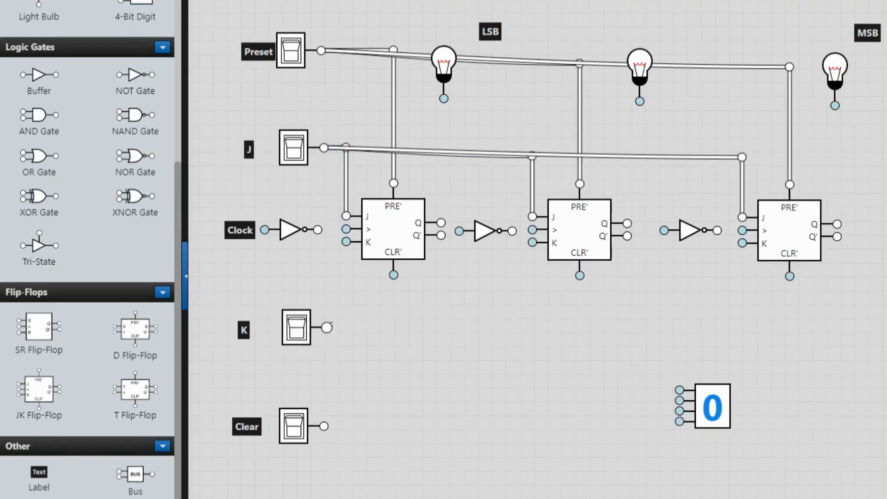
Step: Wire the K switch's output to the K input of all three JK flip-flops
drag(326, 328, 346, 241)
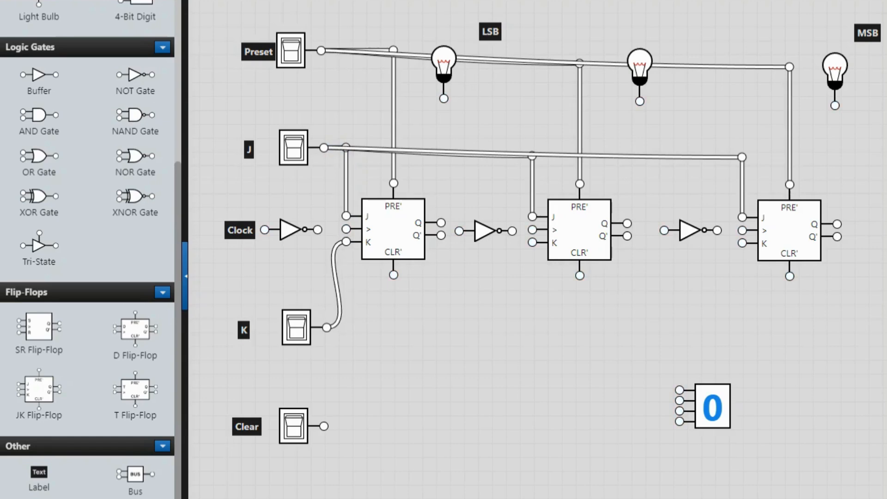
drag(327, 328, 532, 242)
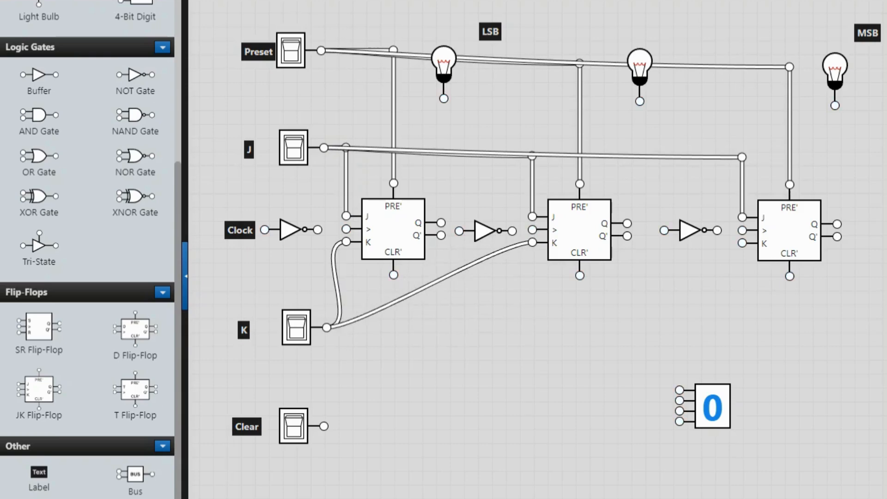
drag(327, 327, 742, 242)
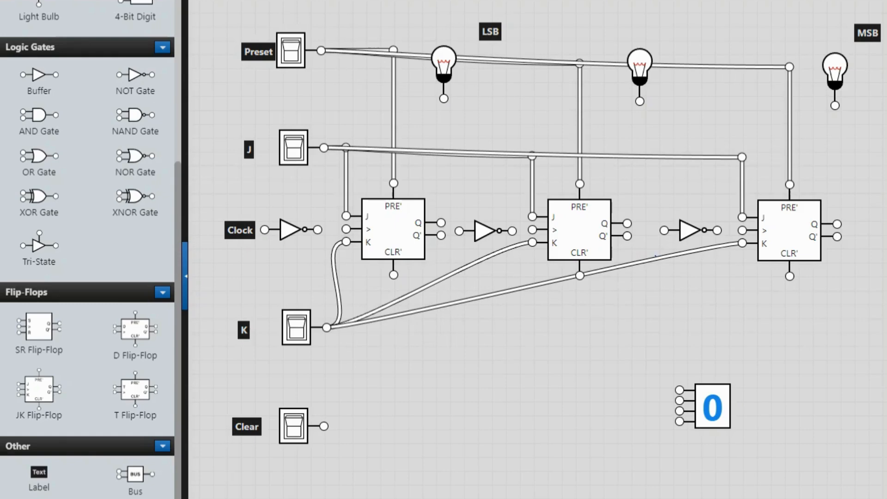
Step: Reroute the three K wires so each runs level with the K switch and rises vertically into its flip-flop's K input
drag(655, 255, 685, 286)
drag(682, 248, 707, 284)
drag(429, 285, 532, 327)
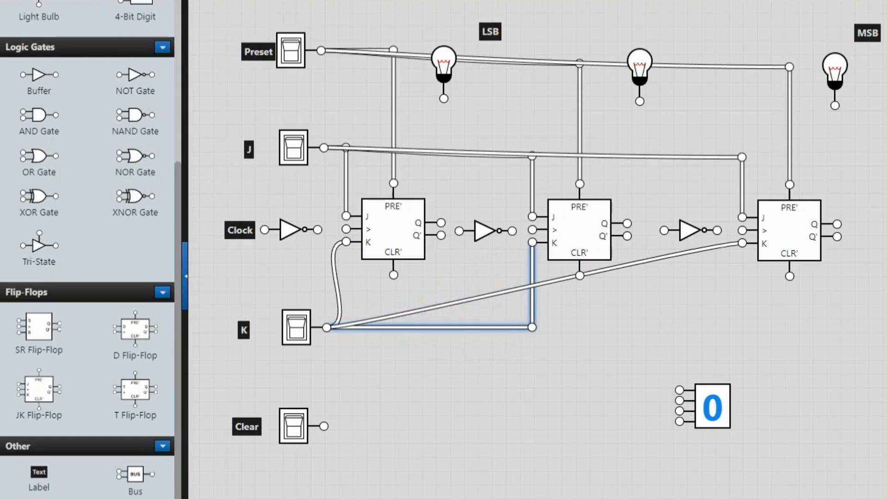
key(Escape)
drag(674, 252, 745, 321)
drag(689, 252, 741, 327)
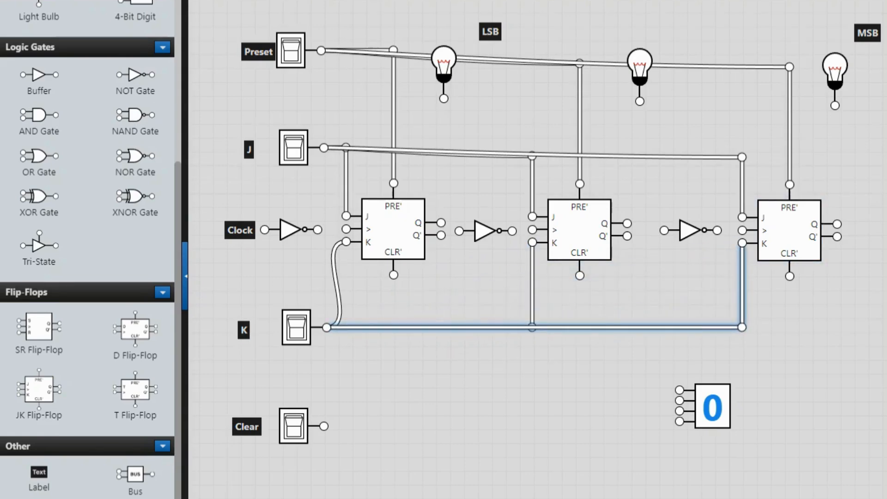
click(336, 285)
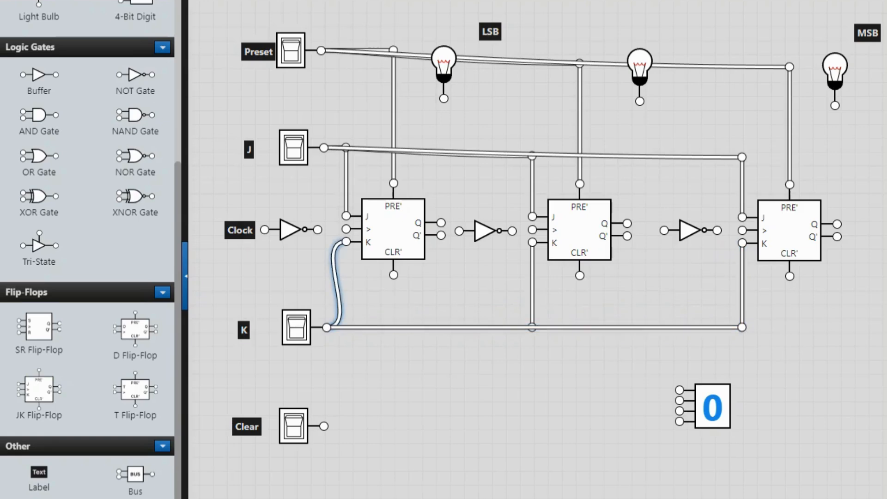
drag(333, 284, 346, 327)
click(339, 300)
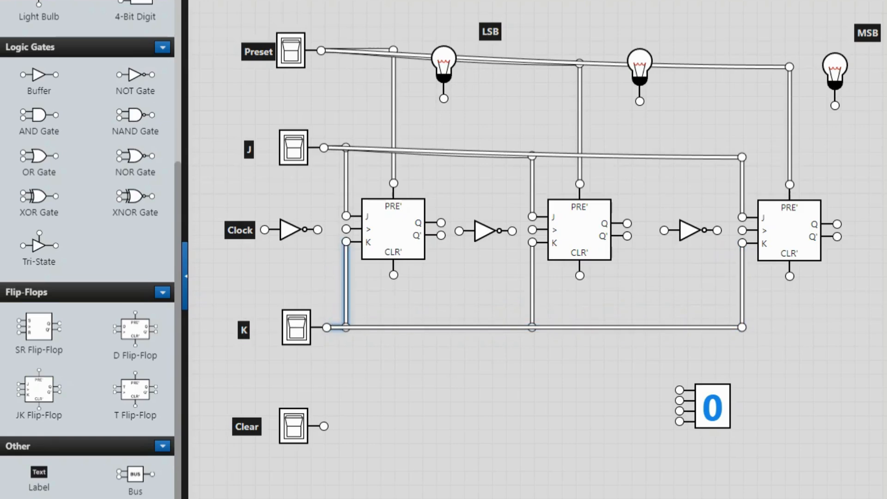
Step: Wire the Clear switch's output to the CLR' input of all three JK flip-flops
drag(324, 426, 394, 275)
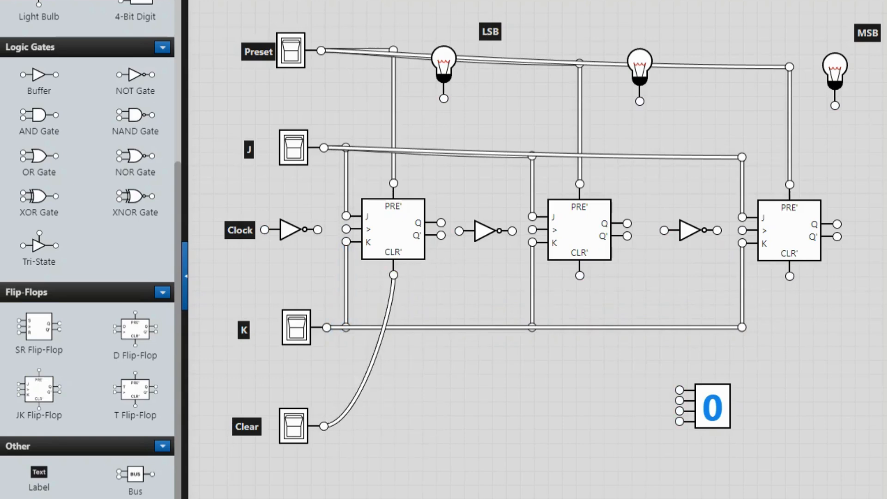
drag(323, 426, 580, 276)
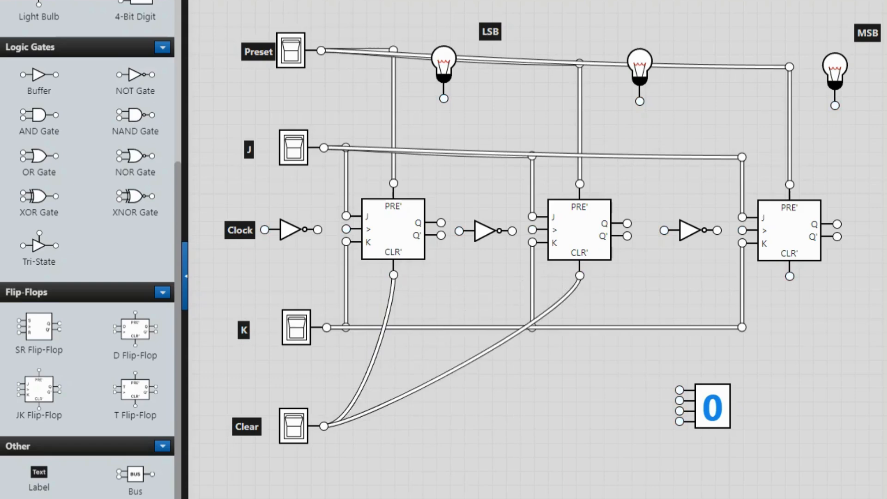
drag(323, 426, 789, 276)
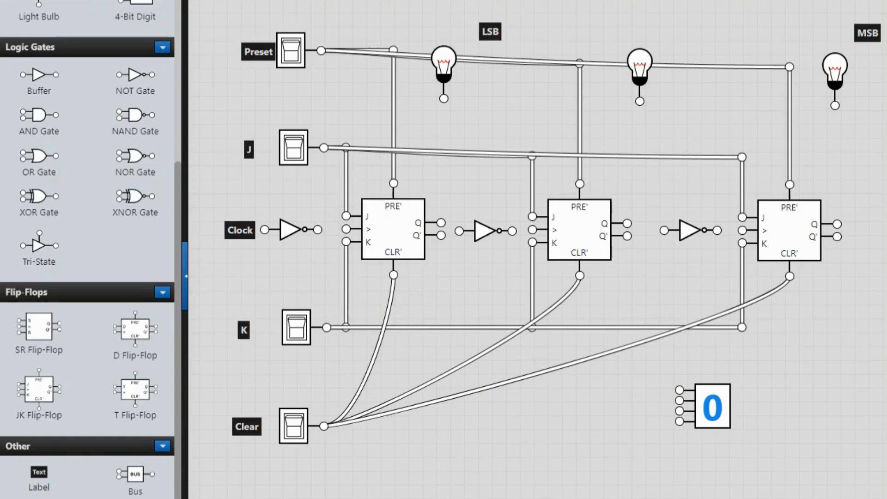
Step: Reroute the three Clear wires so each runs across from the Clear switch and rises straight into its flip-flop's CLR' input
drag(559, 366, 797, 437)
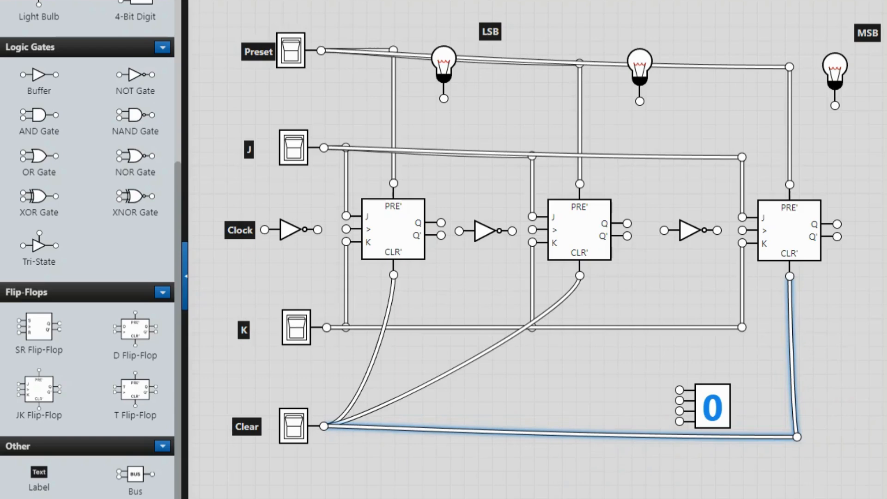
mouse_move(327, 328)
mouse_down()
mouse_move(467, 359)
mouse_move(327, 337)
mouse_move(326, 328)
mouse_up()
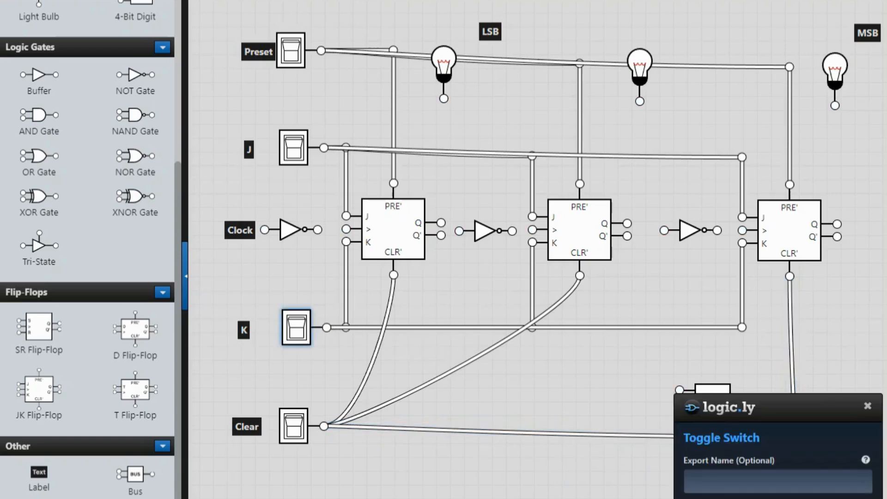
click(471, 362)
drag(471, 362, 579, 433)
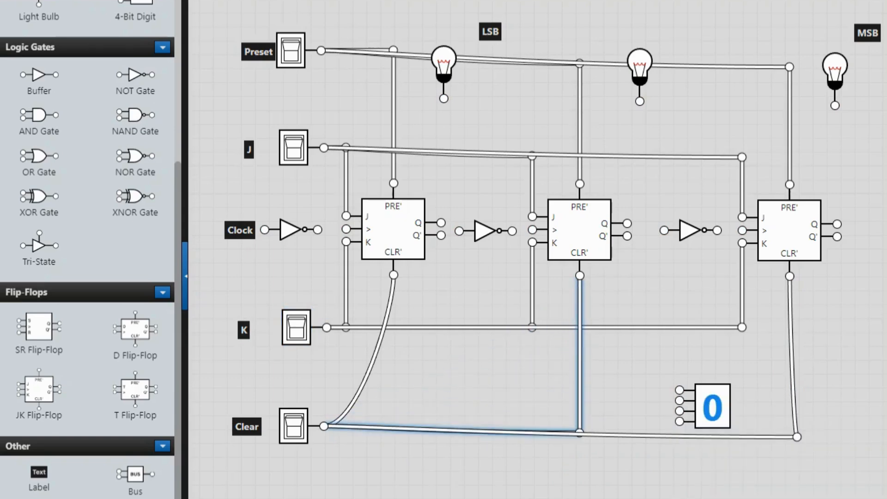
click(374, 352)
drag(374, 352, 393, 424)
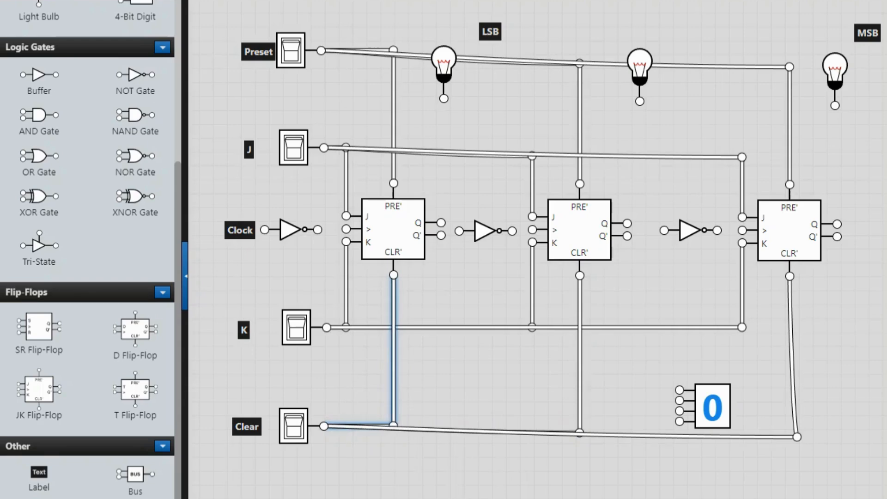
Step: Add a toggle switch in front of the first NOT gate and place the "Clock" label above it
click(239, 230)
drag(239, 230, 210, 230)
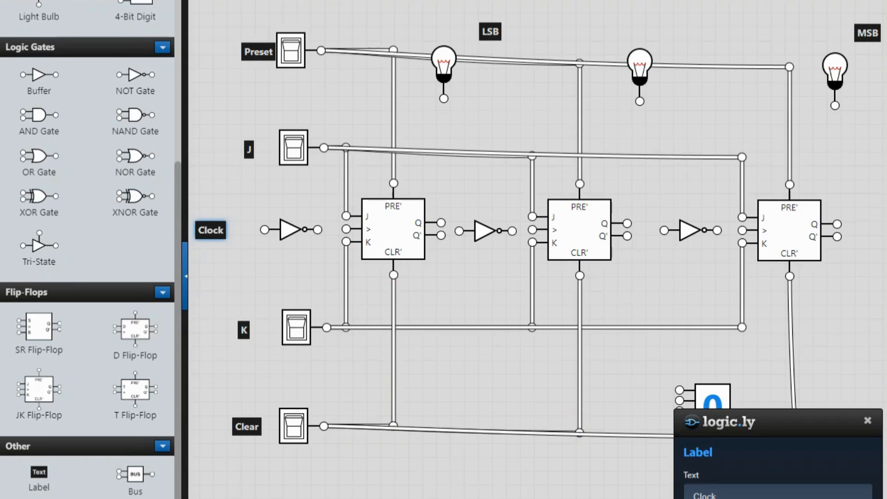
scroll(88, 249, up, 3)
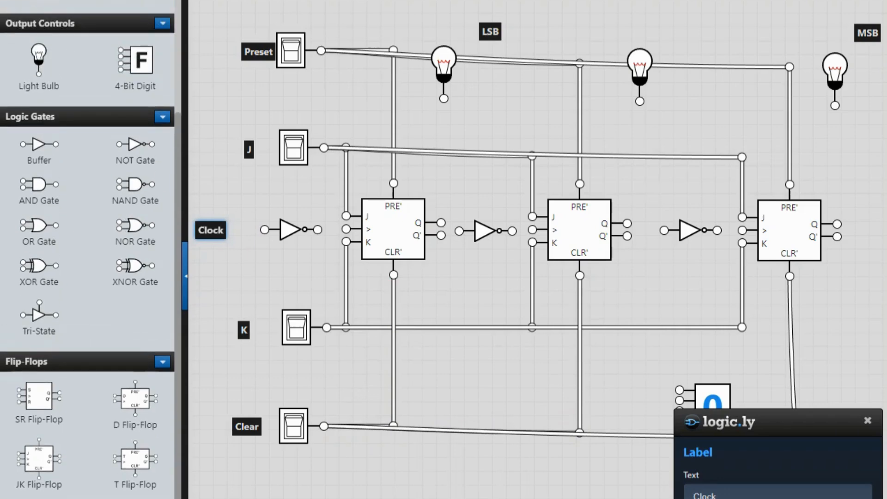
scroll(87, 249, up, 6)
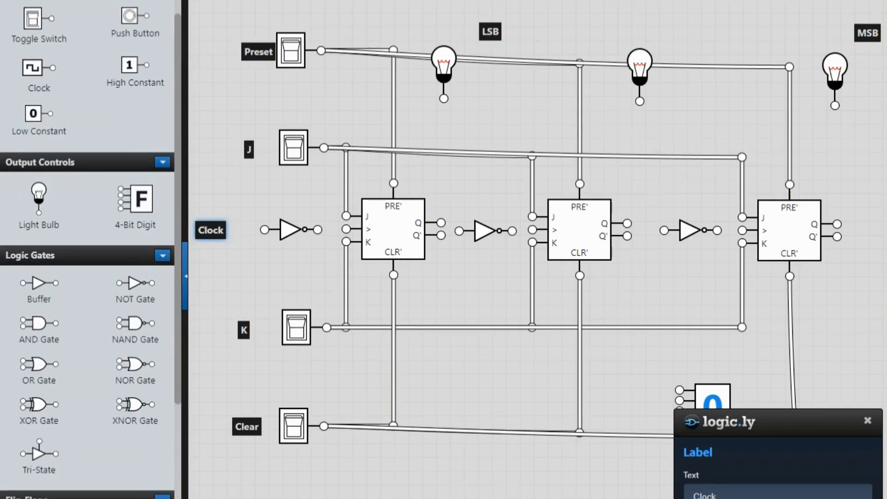
drag(32, 18, 196, 195)
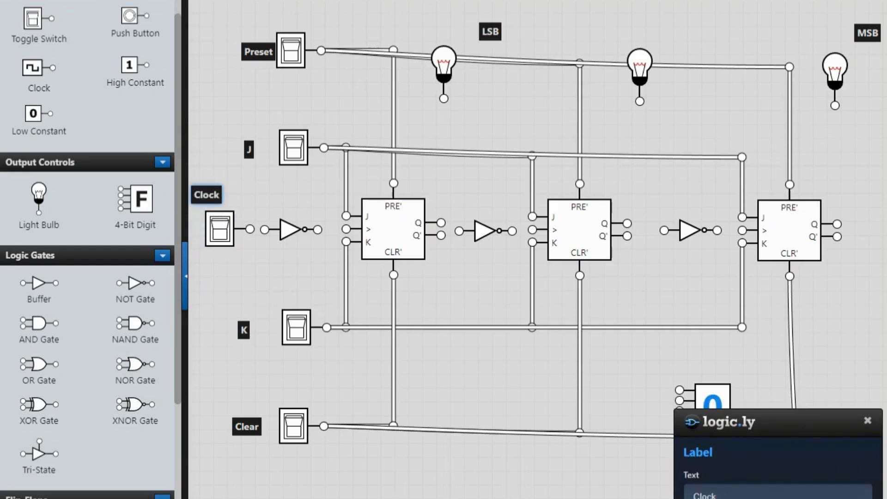
Step: Wire the Clock switch through the first NOT gate to the first flip-flop's clock, and each Q through its NOT gate to the following clock input
drag(250, 229, 346, 228)
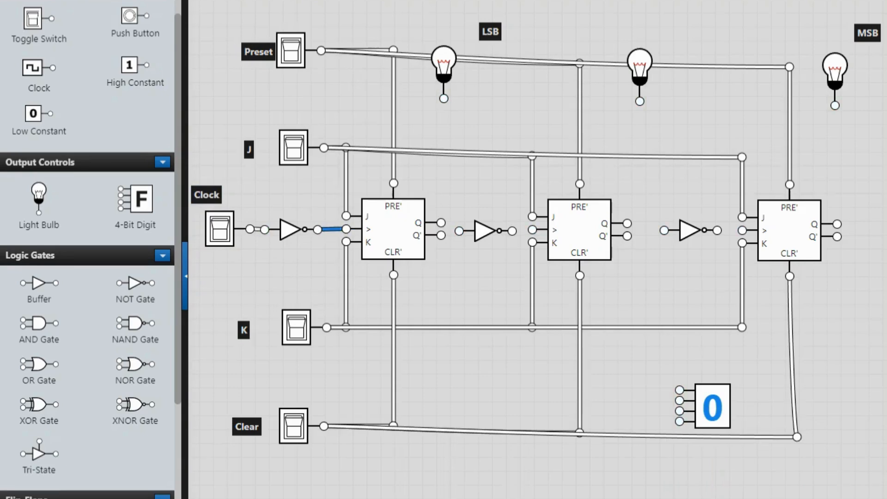
drag(441, 223, 532, 230)
drag(626, 223, 742, 230)
Step: Connect the Q output of each of the three flip-flops to its light bulb
drag(441, 223, 443, 99)
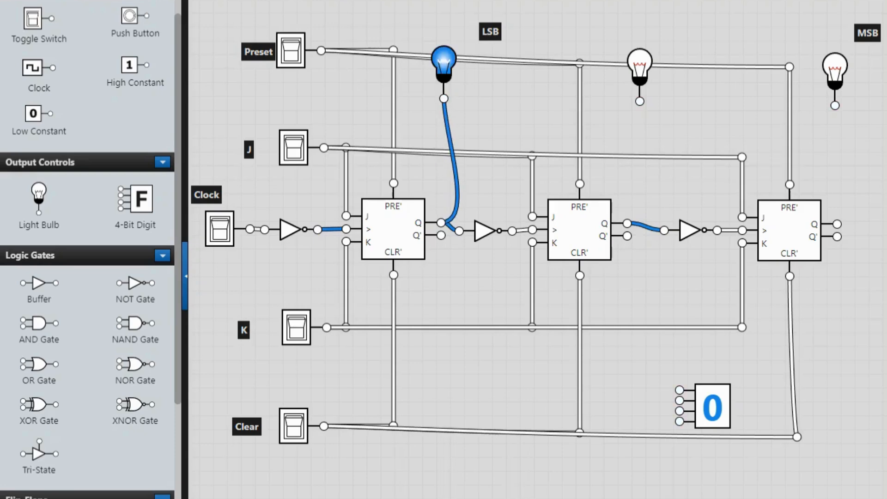
drag(626, 223, 639, 101)
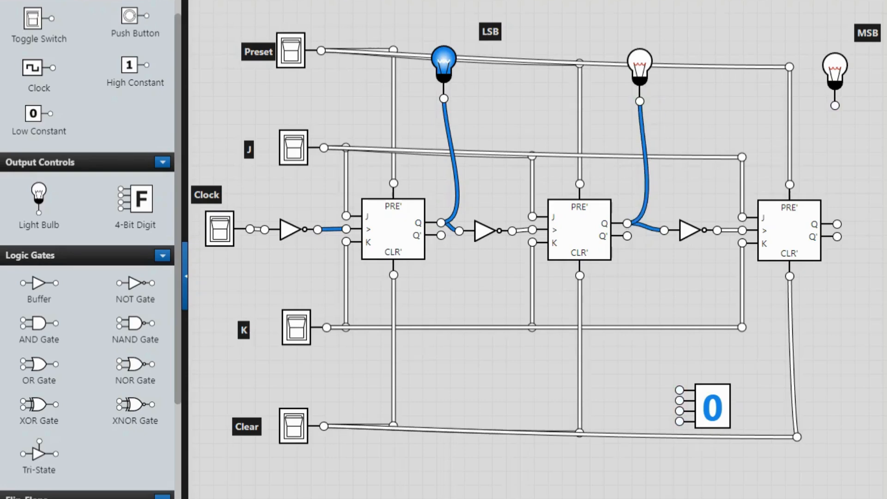
drag(837, 224, 834, 106)
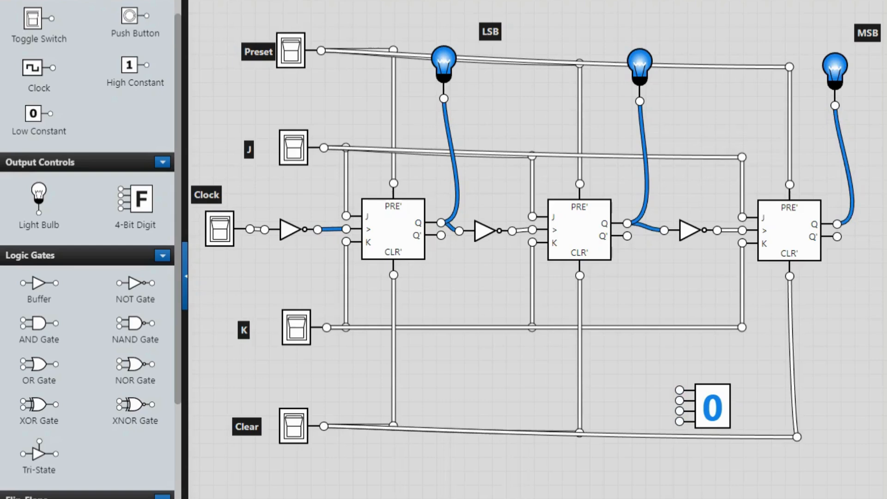
Step: Connect the first, second and third flip-flops' Q outputs to the first three inputs of the 4-bit digit display, in order
drag(441, 222, 679, 389)
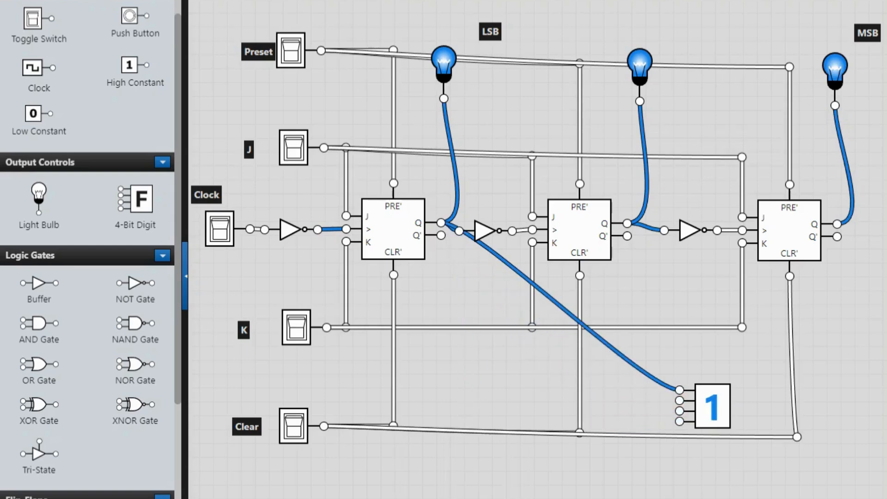
drag(627, 223, 678, 400)
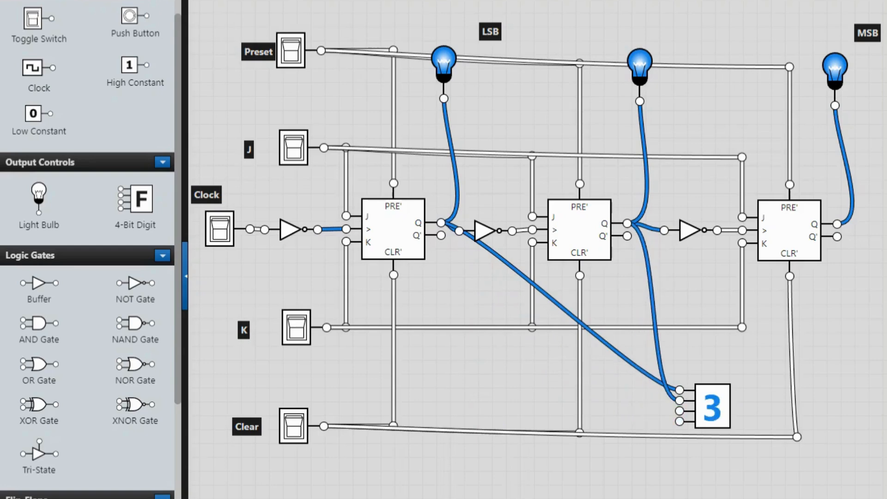
drag(836, 223, 679, 410)
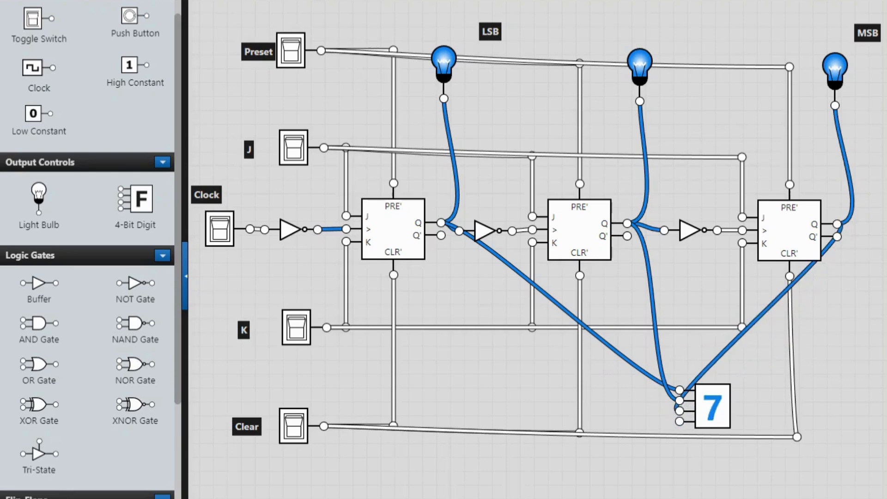
Step: Turn on the Preset, J, K and Clear switches so the counter can toggle from 0
click(290, 50)
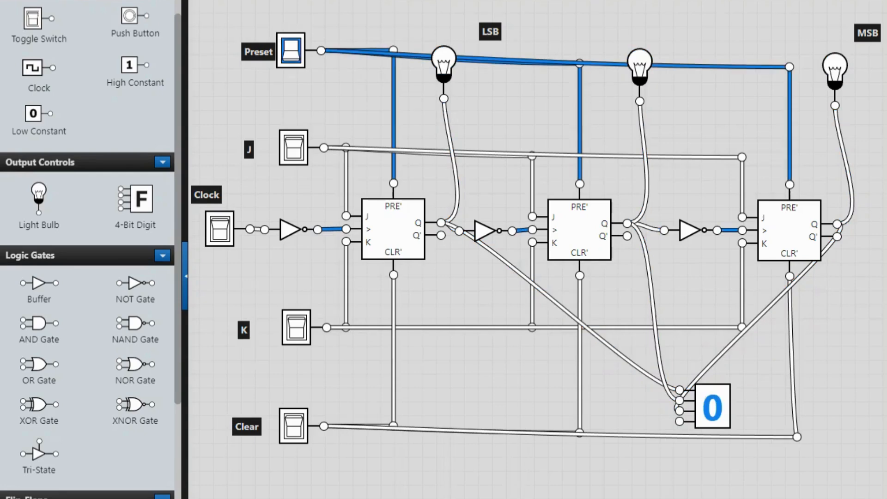
click(293, 147)
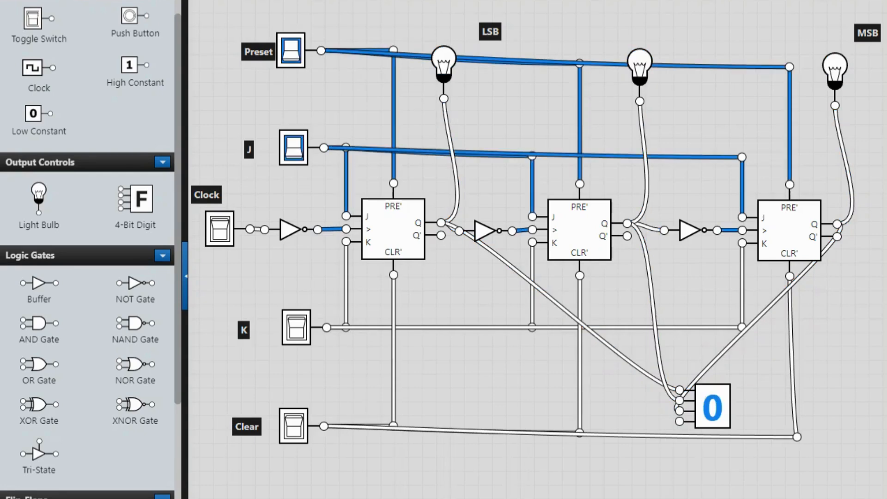
click(296, 327)
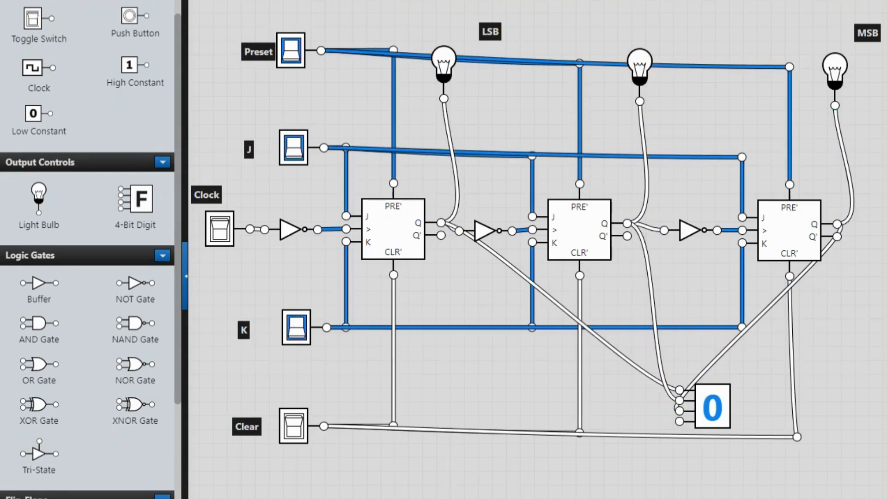
click(293, 426)
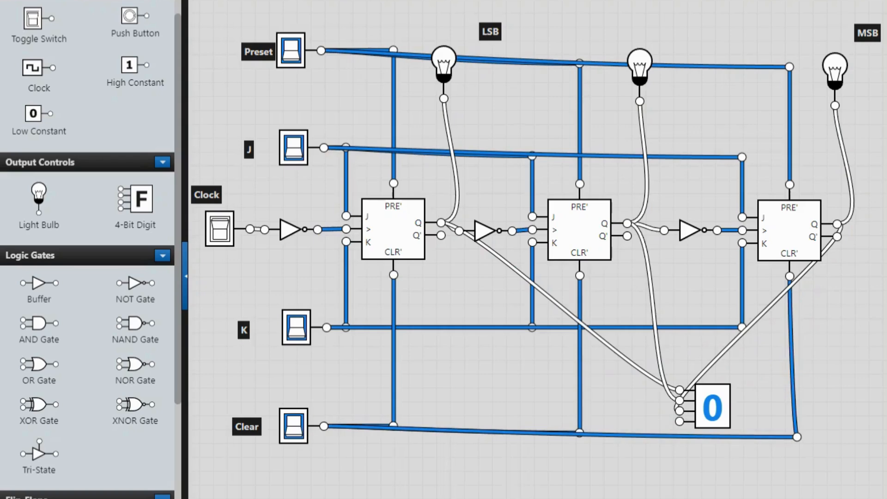
Step: Toggle the Clock switch on and off for eight full pulses to test one complete count cycle from 0 back to 0
click(219, 228)
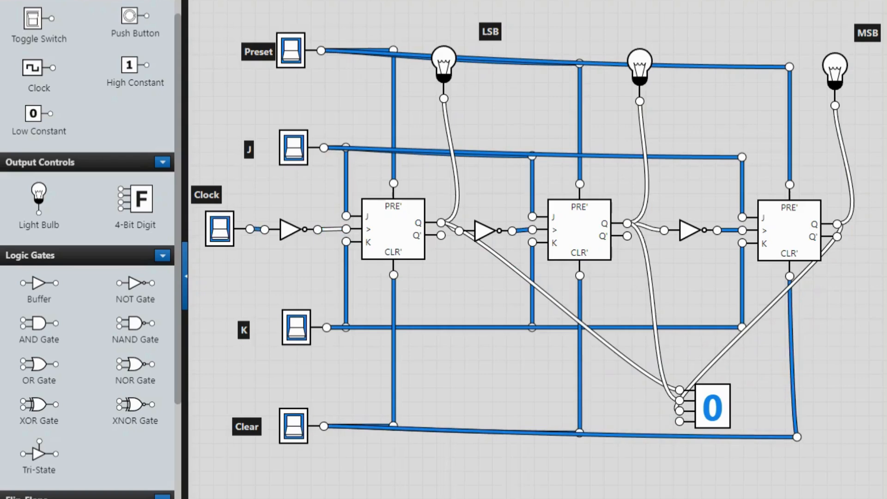
click(220, 228)
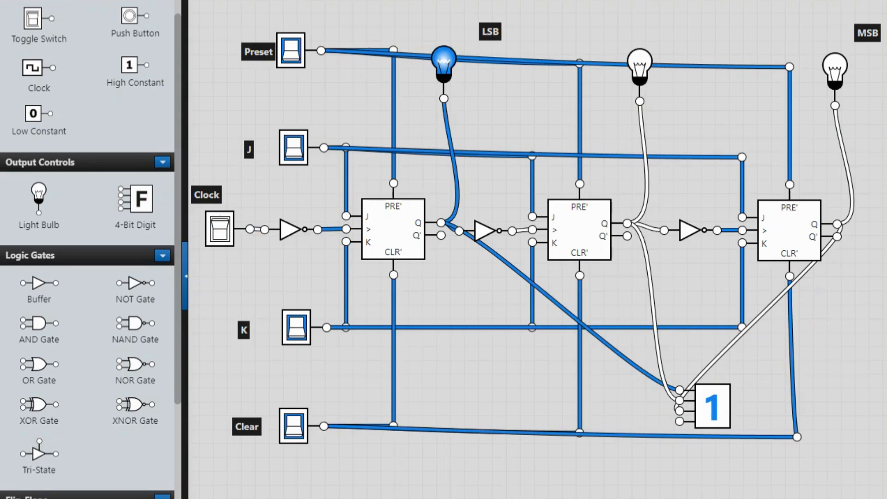
click(219, 228)
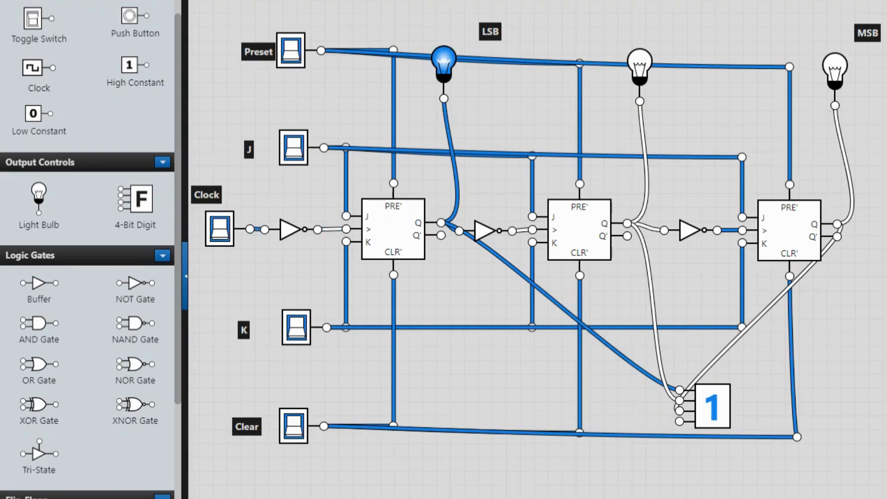
click(220, 228)
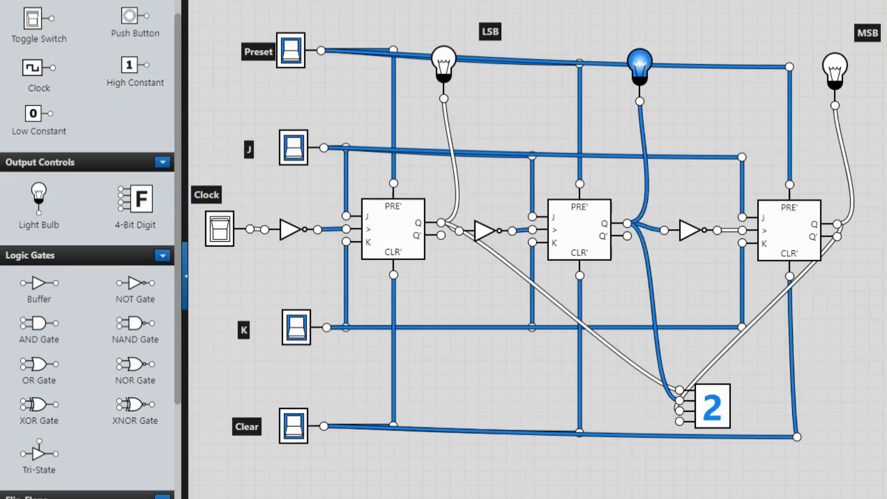
click(219, 228)
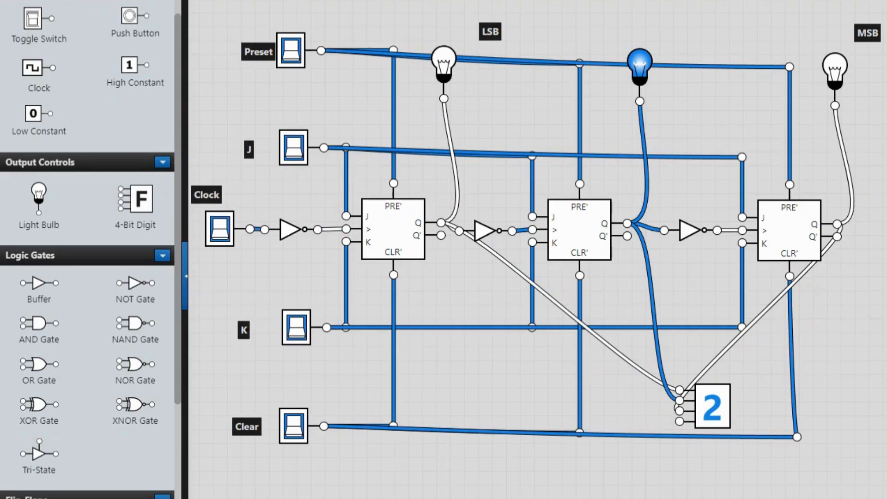
click(219, 228)
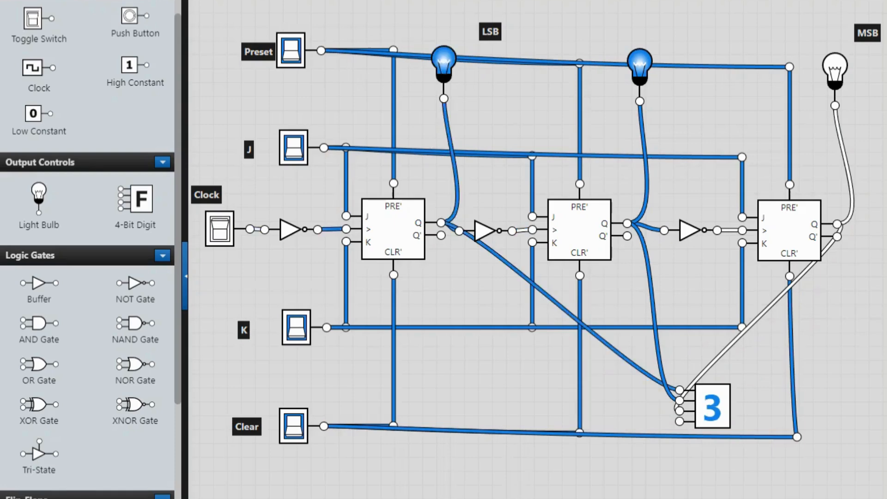
click(220, 228)
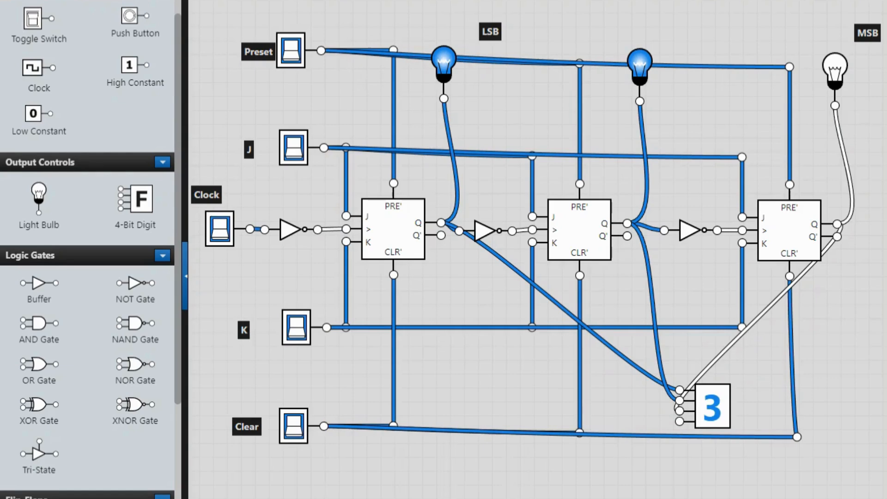
click(219, 228)
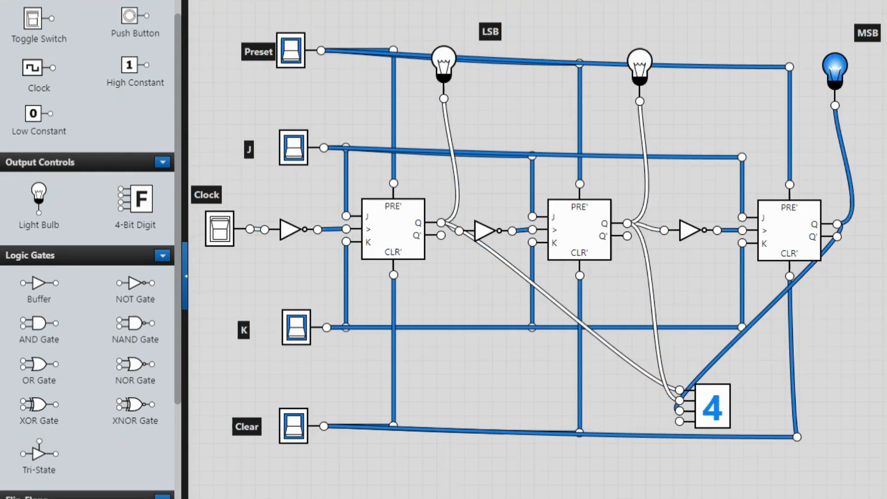
click(219, 229)
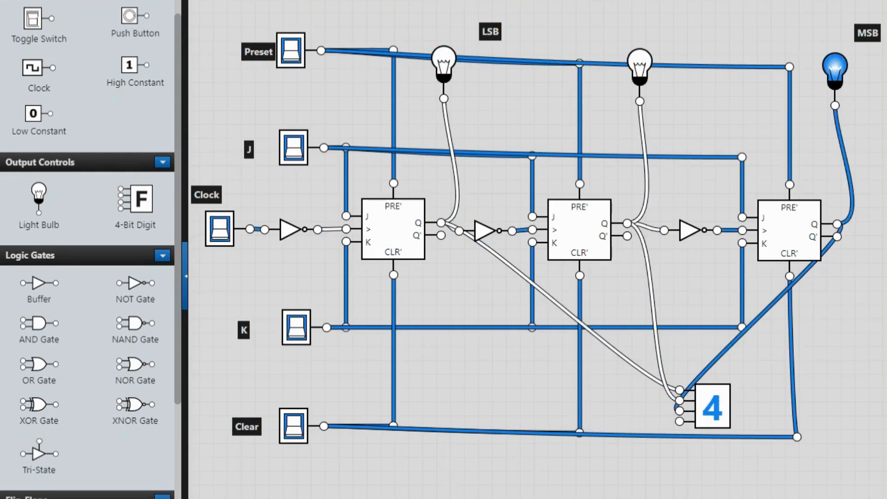
click(219, 228)
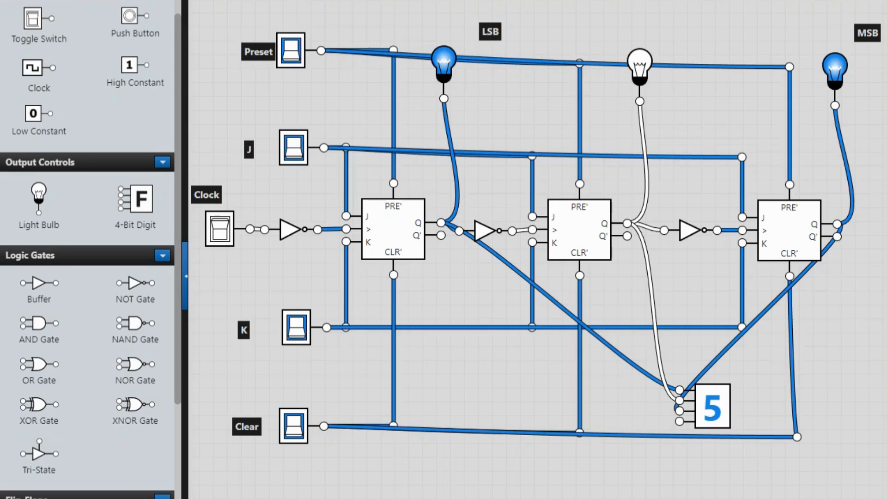
click(220, 228)
click(219, 228)
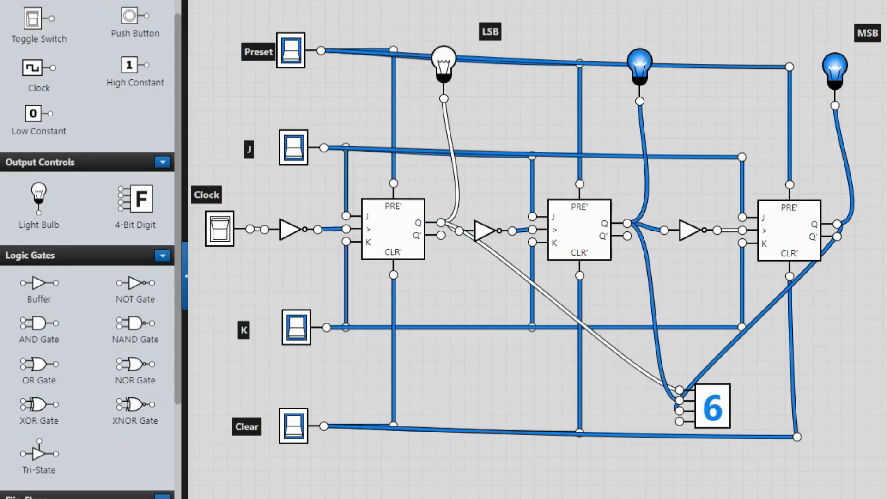
click(220, 229)
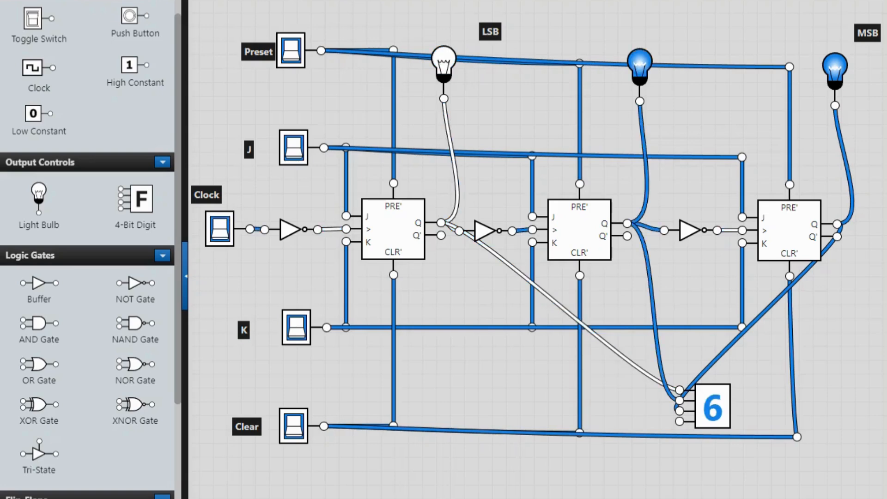
click(220, 228)
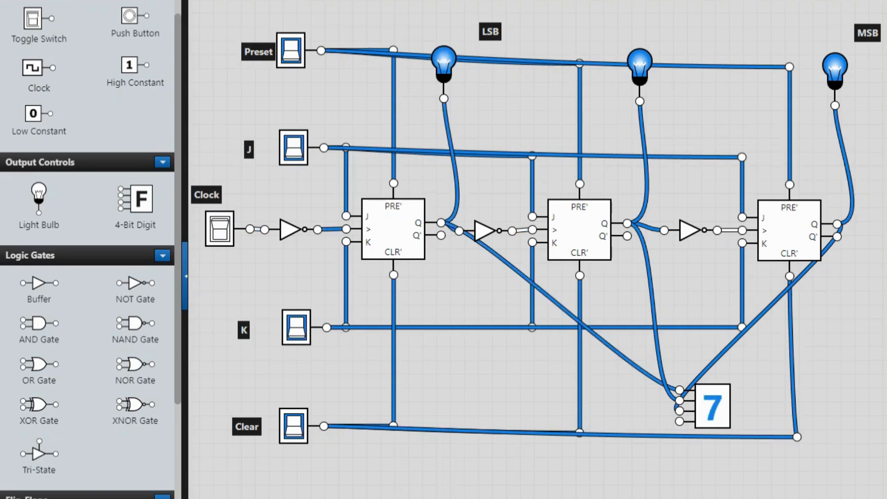
click(219, 228)
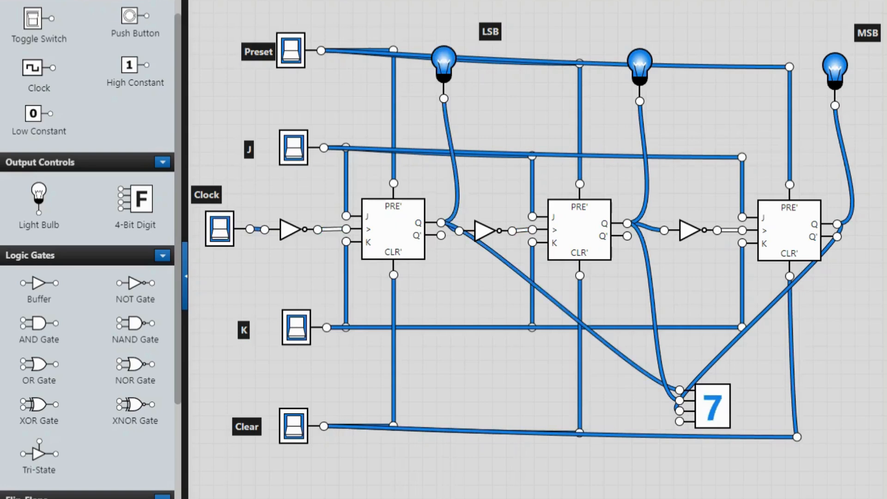
click(219, 228)
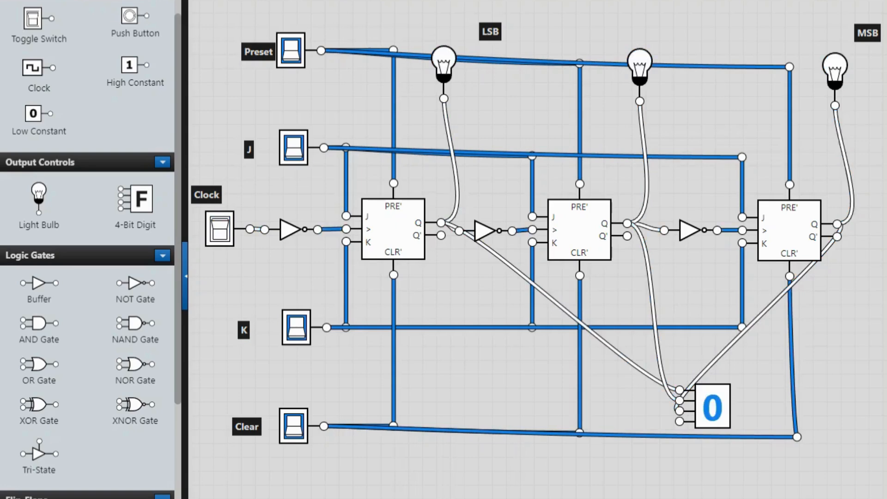
Step: Pulse the Clock switch seven more times to run the count from 0 up to 7 again
click(219, 228)
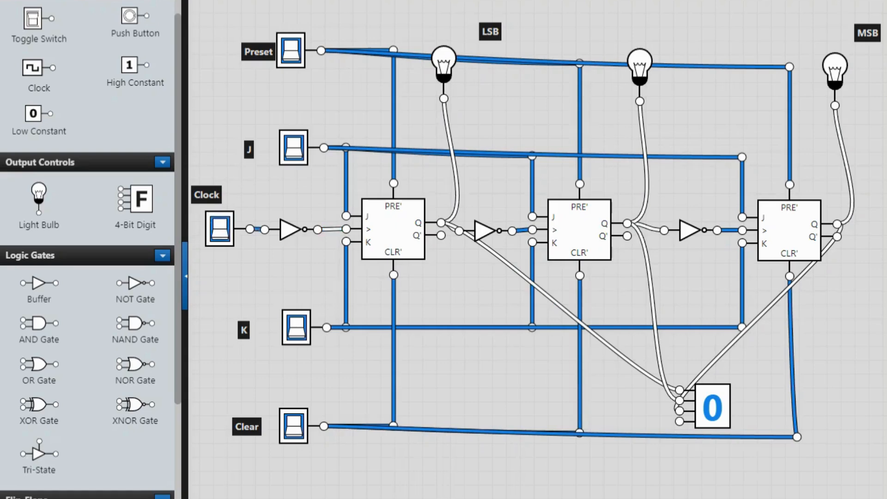
click(220, 228)
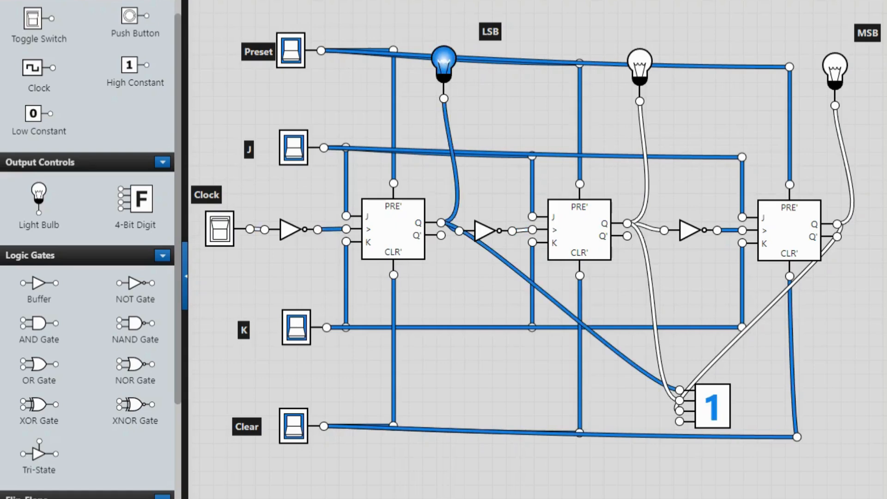
click(220, 228)
click(219, 228)
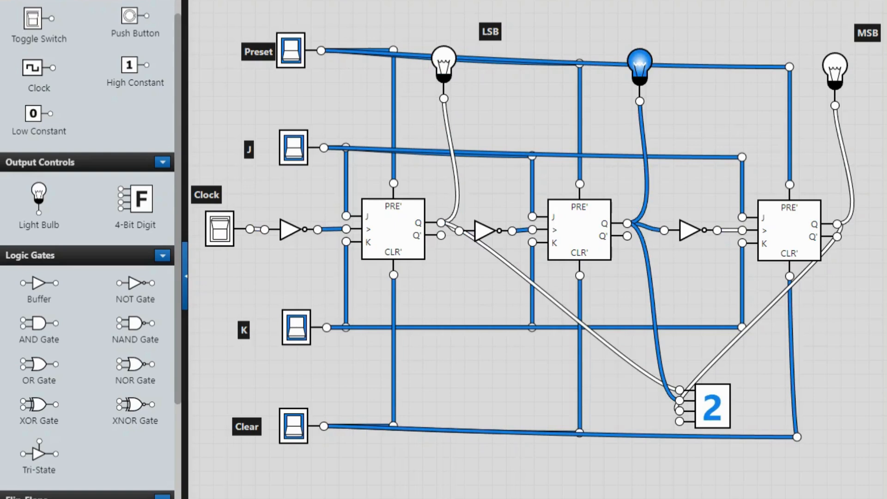
click(219, 228)
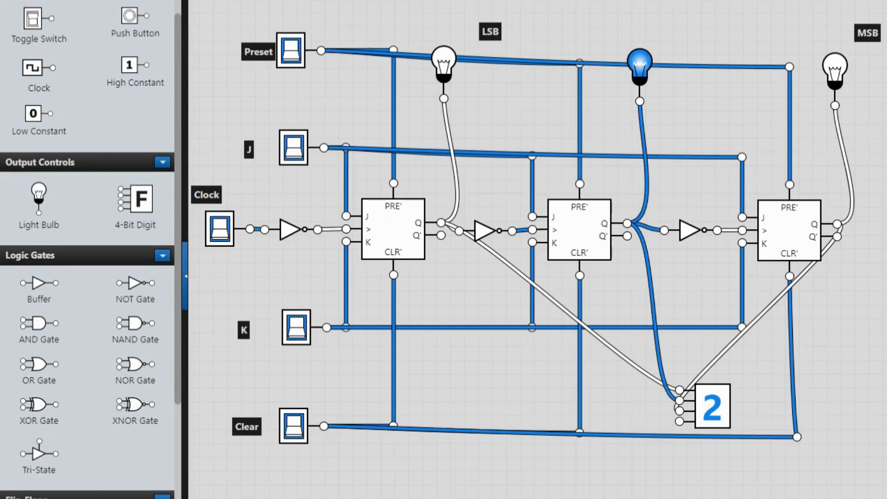
click(220, 228)
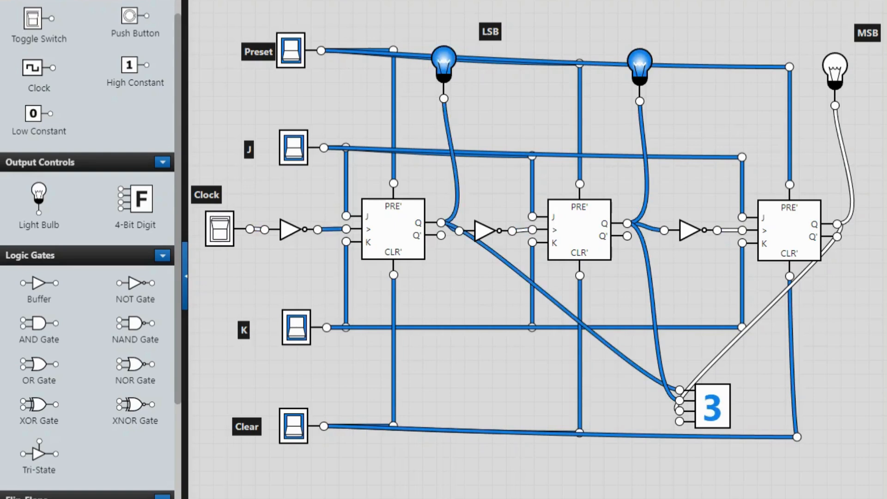
click(219, 228)
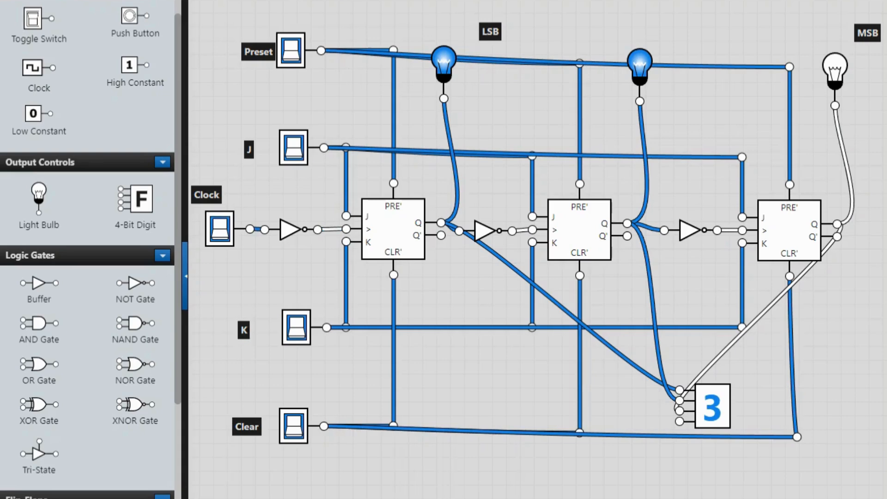
click(219, 228)
click(220, 228)
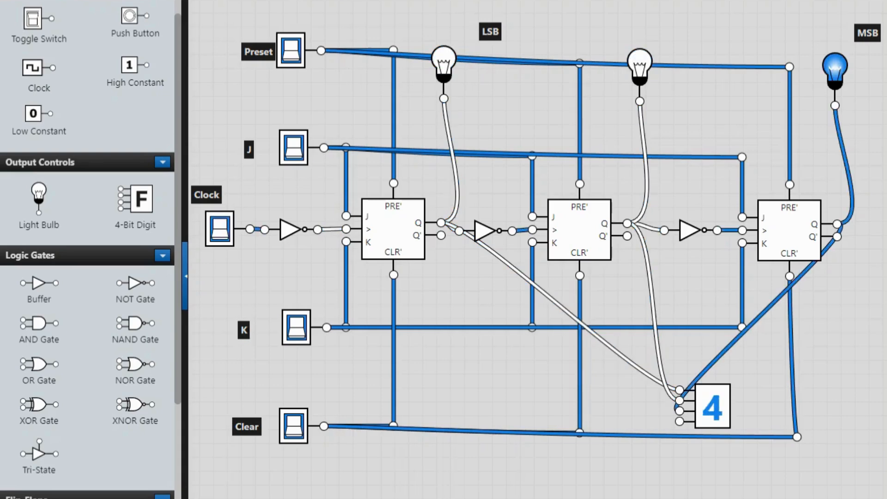
click(220, 229)
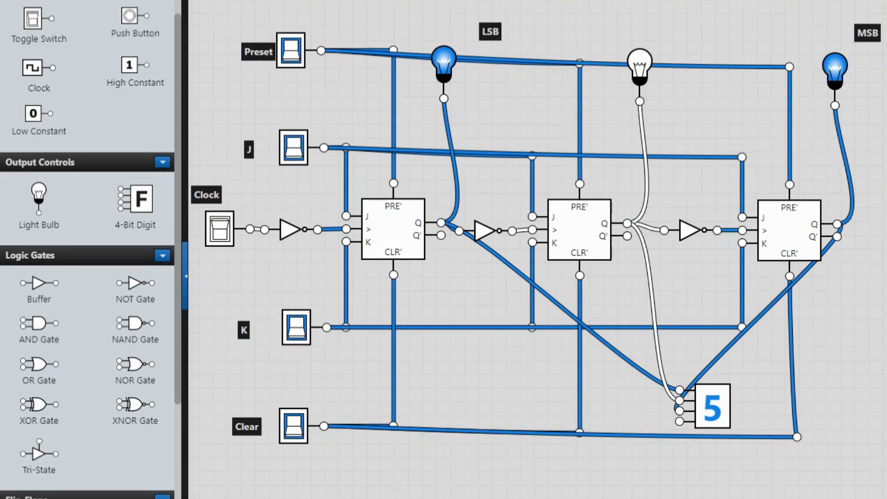
click(219, 228)
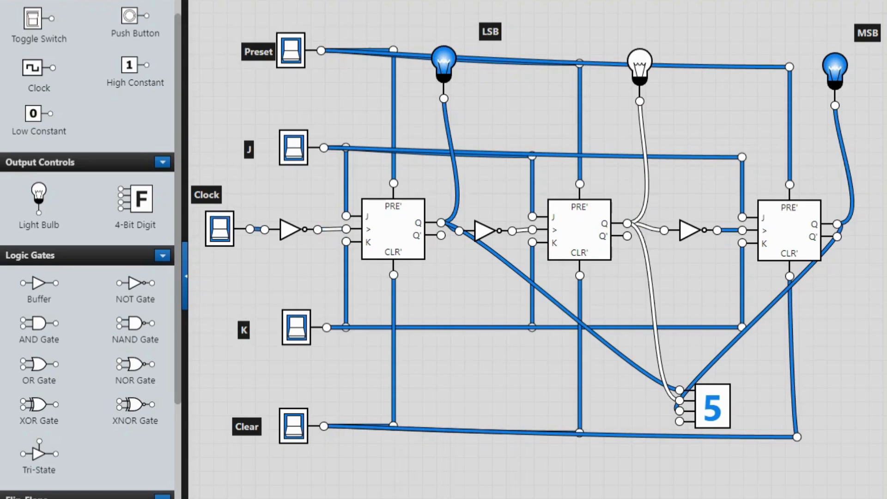
click(220, 228)
click(219, 229)
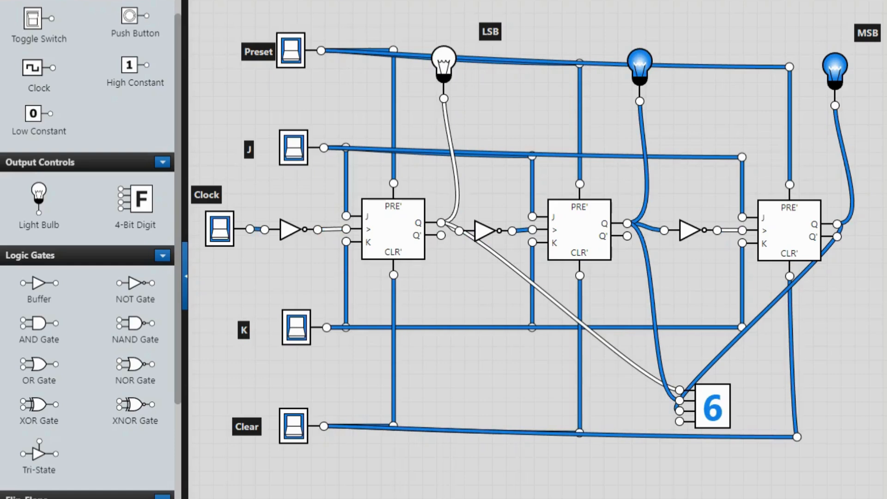
click(219, 229)
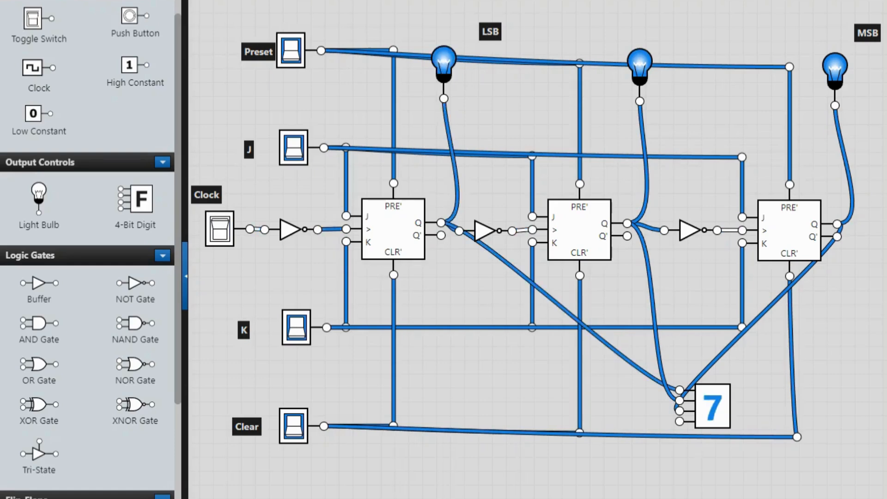
Step: Delete the Clock toggle switch and put a Clock component in its place, connected to the first NOT gate's input
click(219, 228)
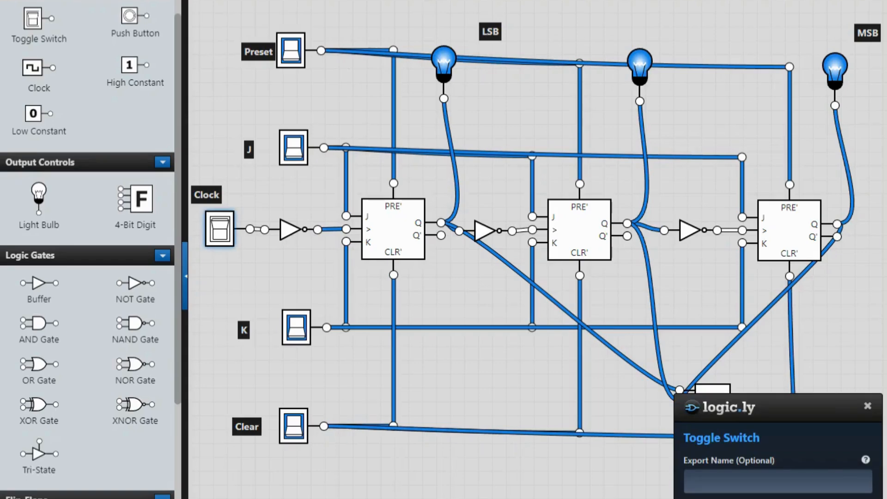
key(Delete)
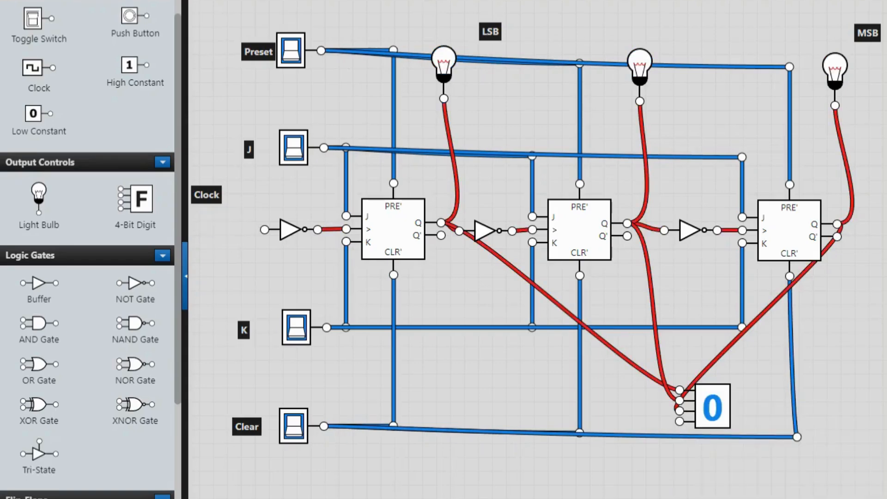
drag(32, 68, 265, 230)
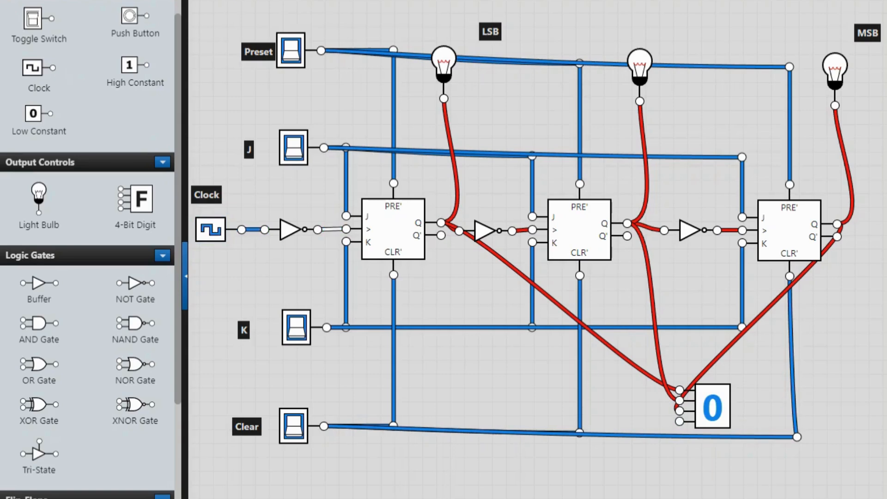
Step: Turn off the Preset, J, K and Clear switches to bring the flip-flops out of their undefined state
click(291, 50)
click(293, 148)
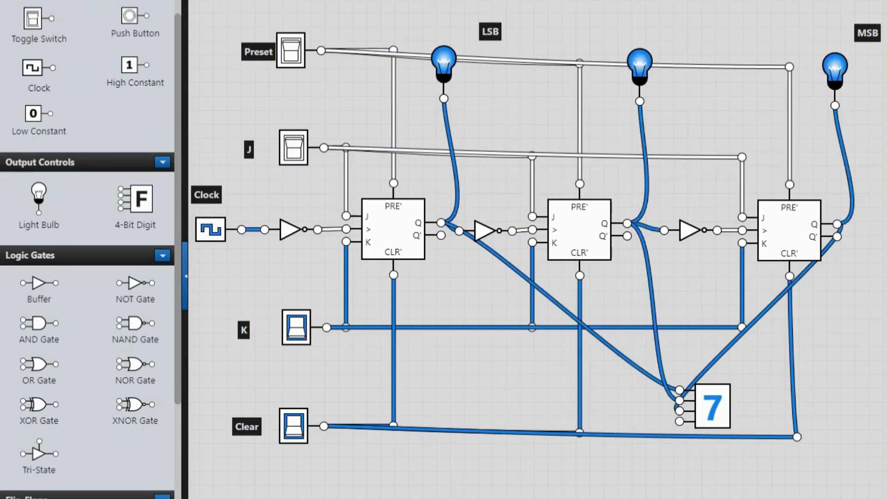
click(297, 328)
click(294, 426)
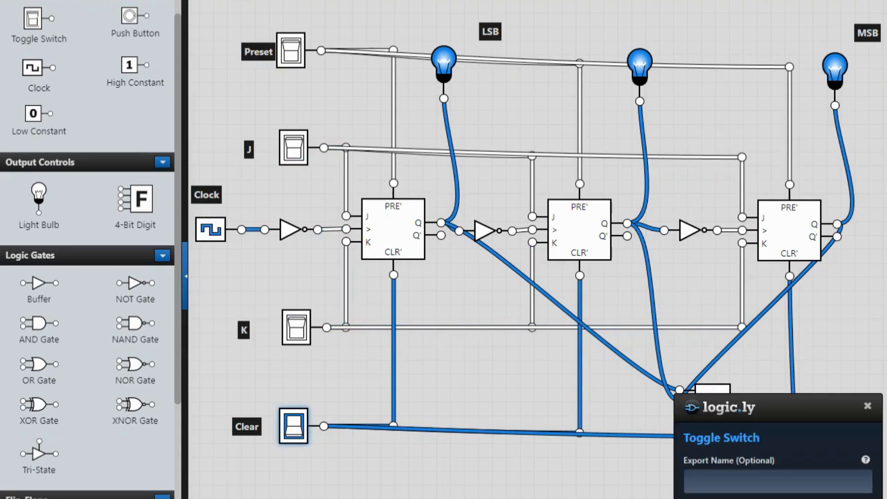
click(868, 405)
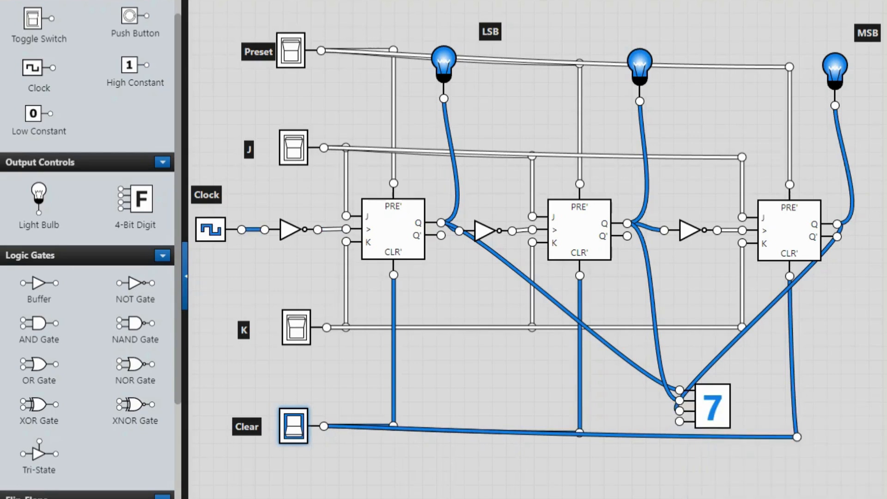
click(293, 426)
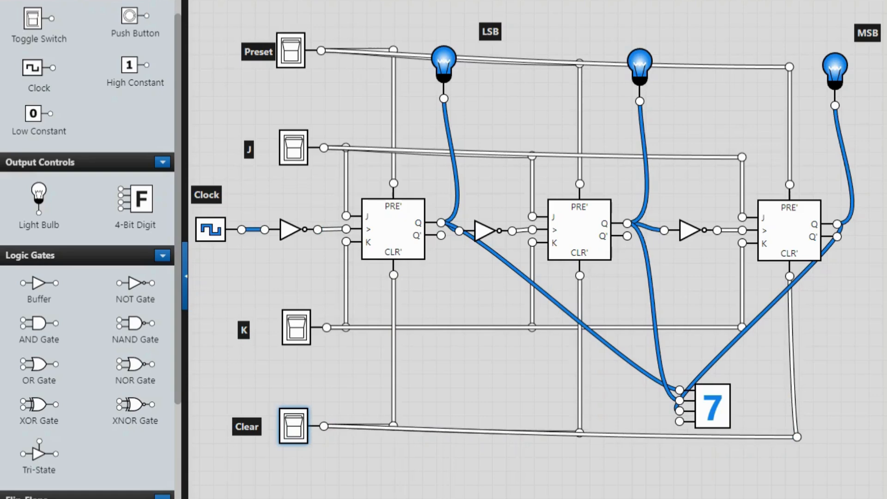
Step: Turn the Preset, J, K and Clear switches back on, in that order, so the Clock component drives the count from 0
click(291, 50)
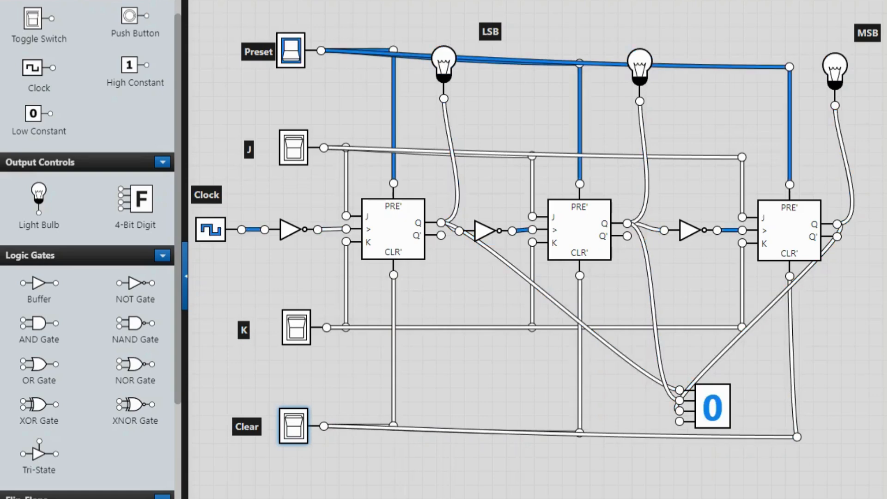
click(294, 148)
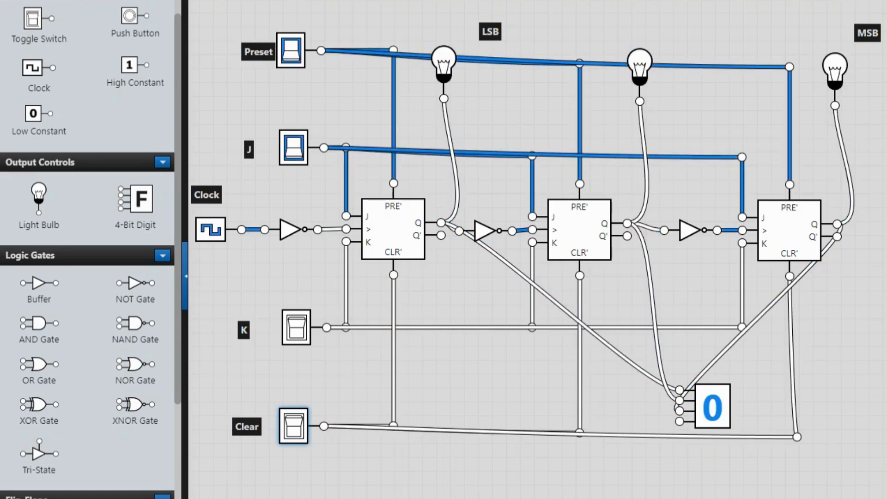
click(296, 327)
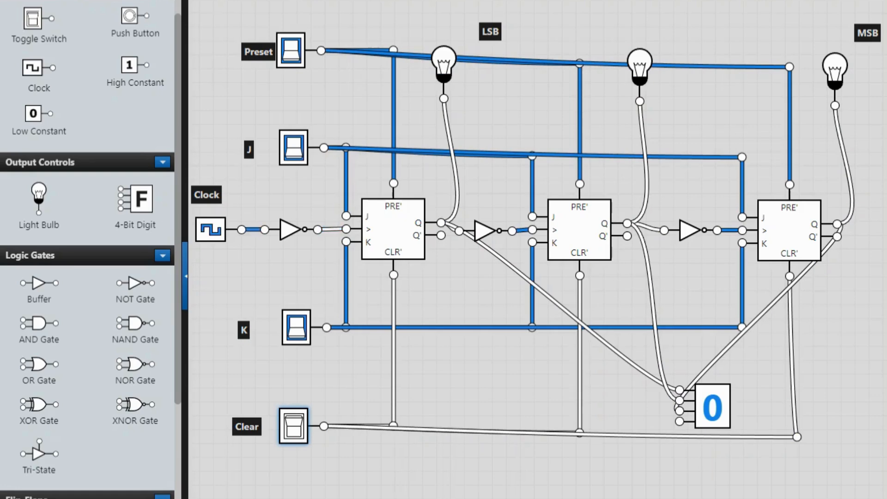
click(293, 425)
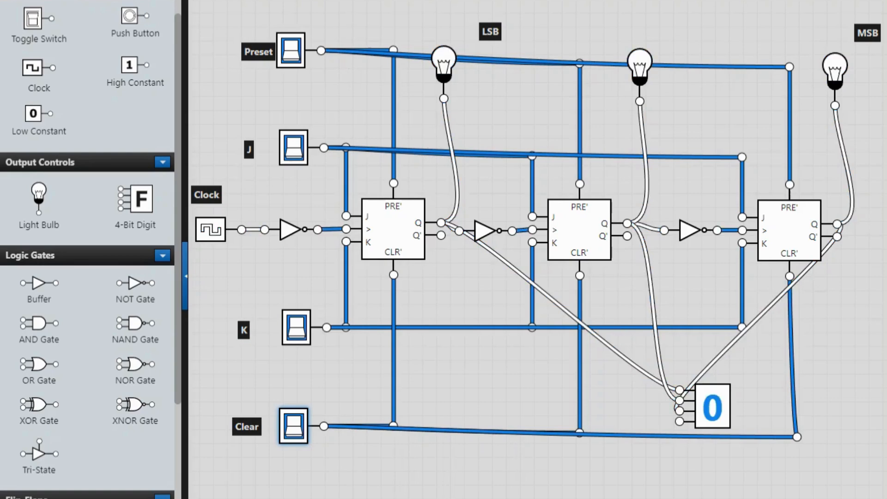
Step: Stop the automatic count by turning off the Preset, J, K and Clear switches
click(291, 50)
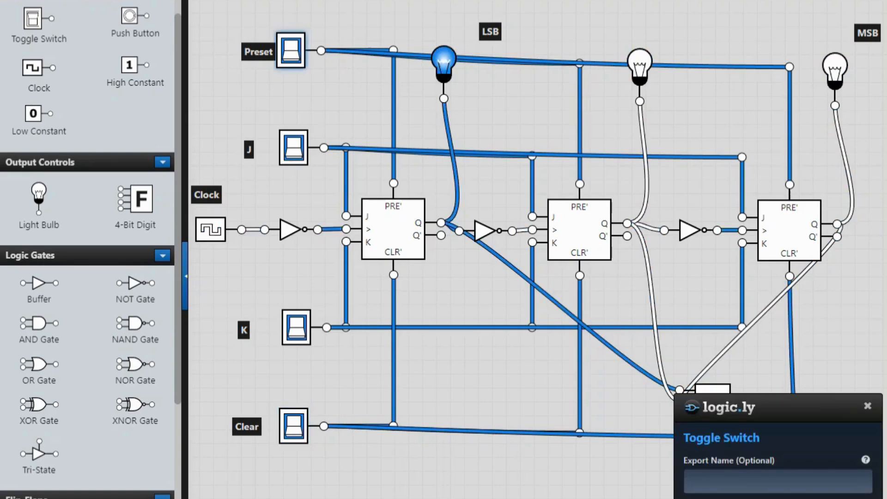
click(291, 50)
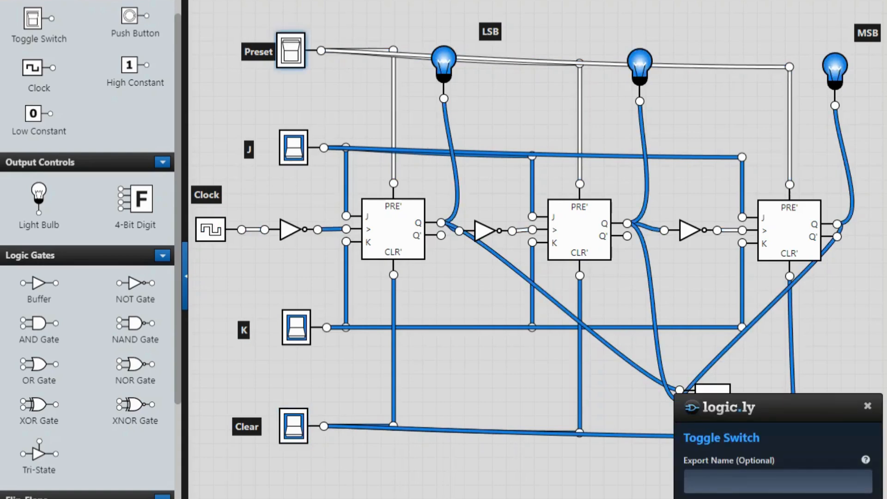
click(867, 406)
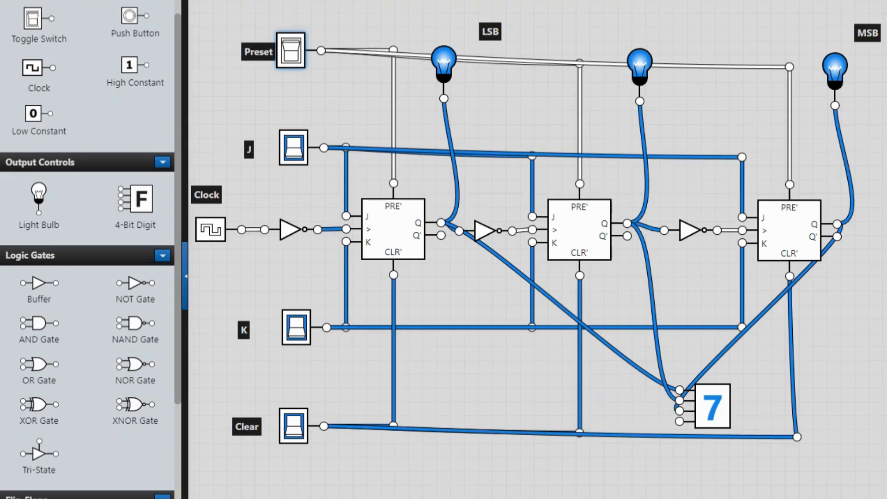
click(294, 148)
click(296, 328)
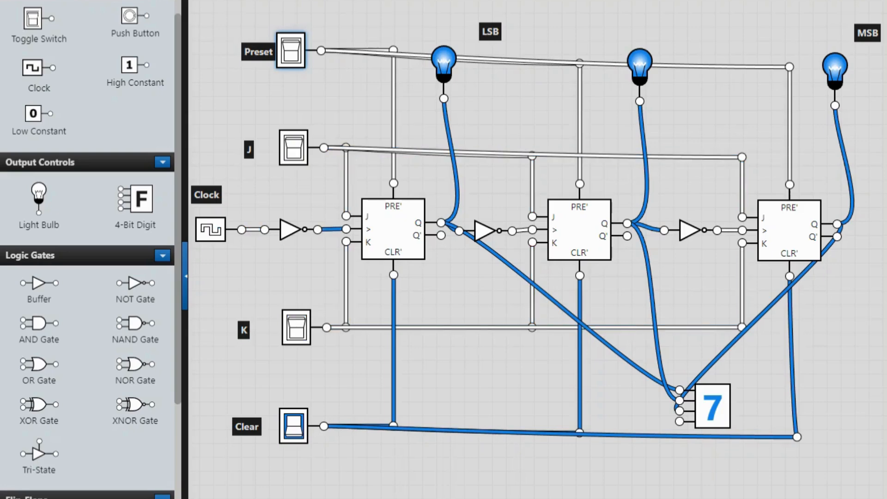
click(293, 425)
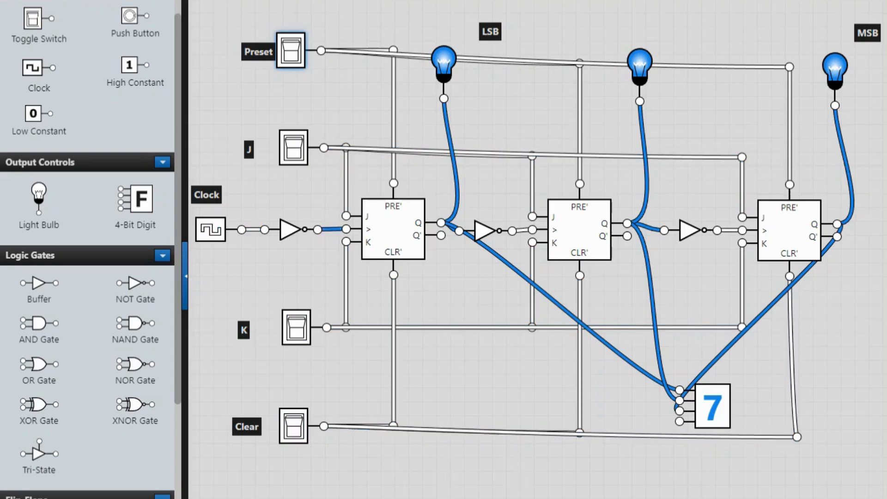